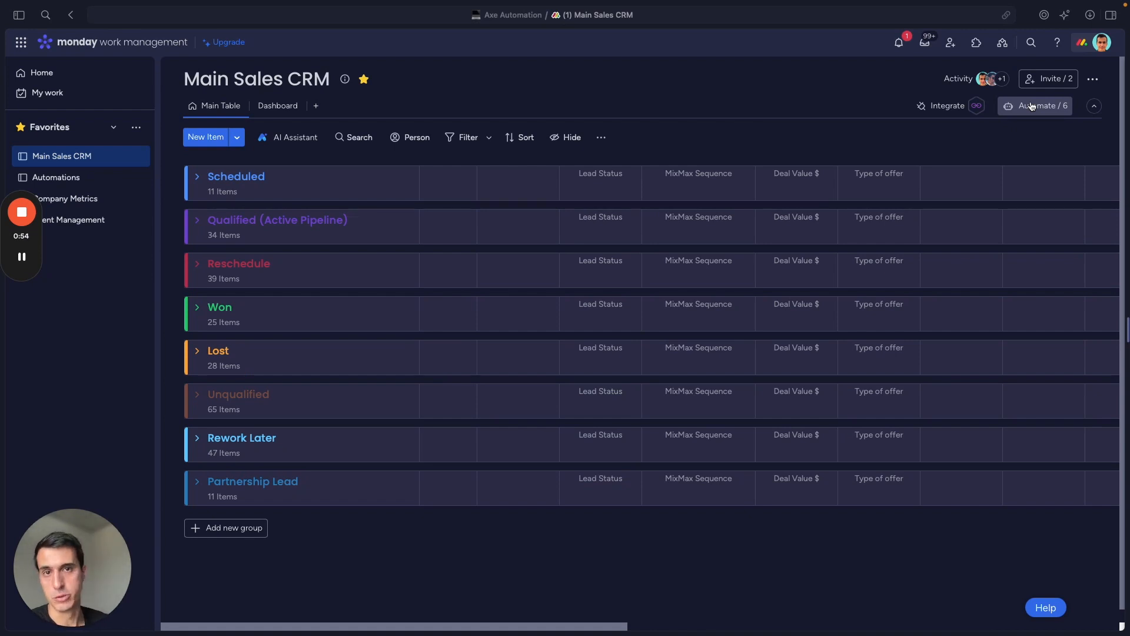
Open the board's automation centre and examine the Basic, Featured and Notifications automation templates
{"action": "left_click", "coordinate": [1032, 106]}
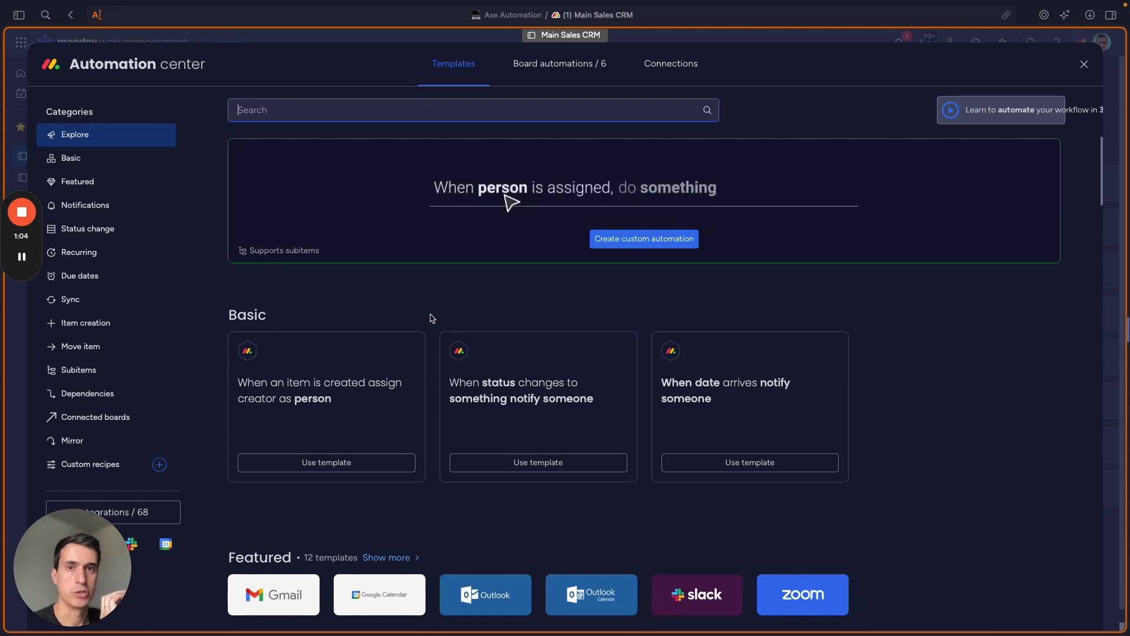
{"action": "scroll", "coordinate": [430, 318], "scroll_direction": "down", "scroll_amount": 7}
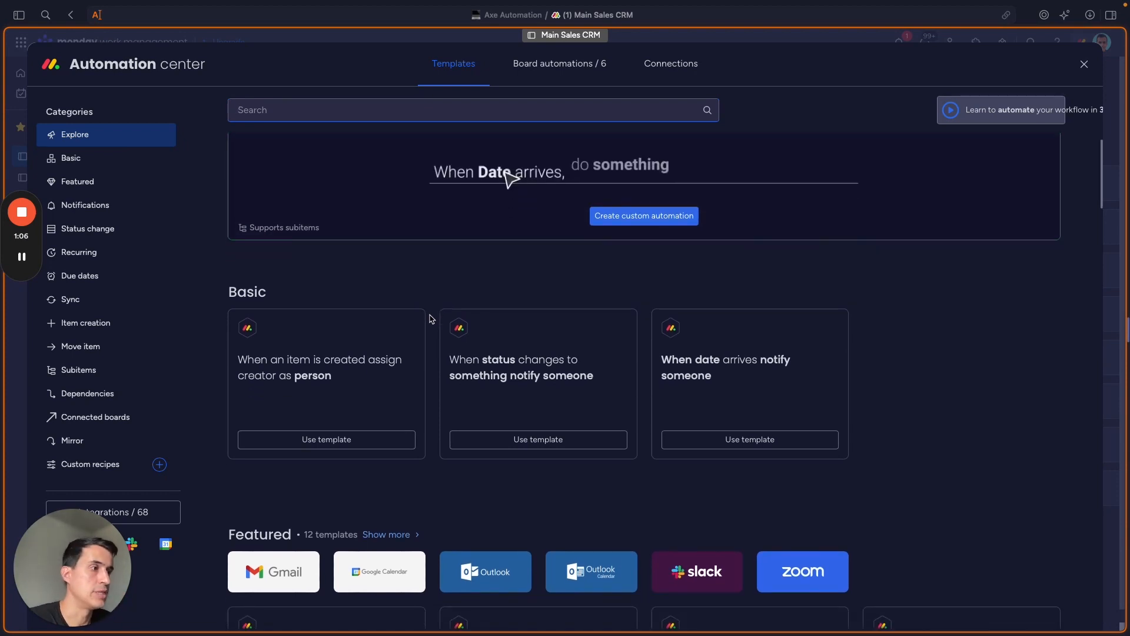
{"action": "scroll", "coordinate": [429, 255], "scroll_direction": "up", "scroll_amount": 3}
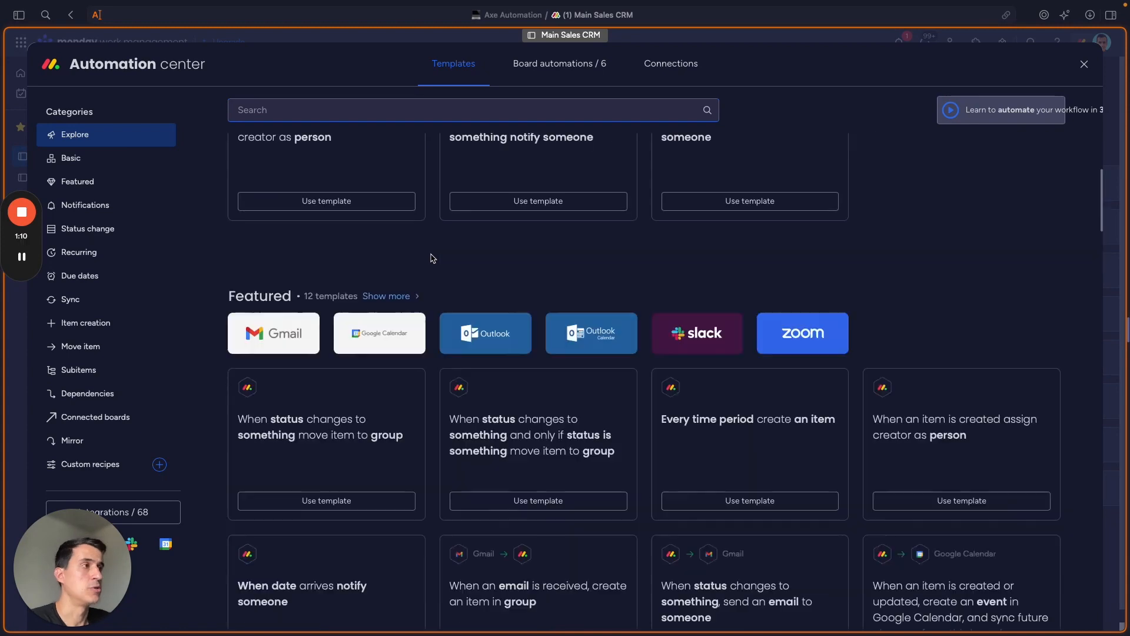
{"action": "scroll", "coordinate": [558, 458], "scroll_direction": "down", "scroll_amount": 6}
{"action": "scroll", "coordinate": [442, 430], "scroll_direction": "up", "scroll_amount": 4}
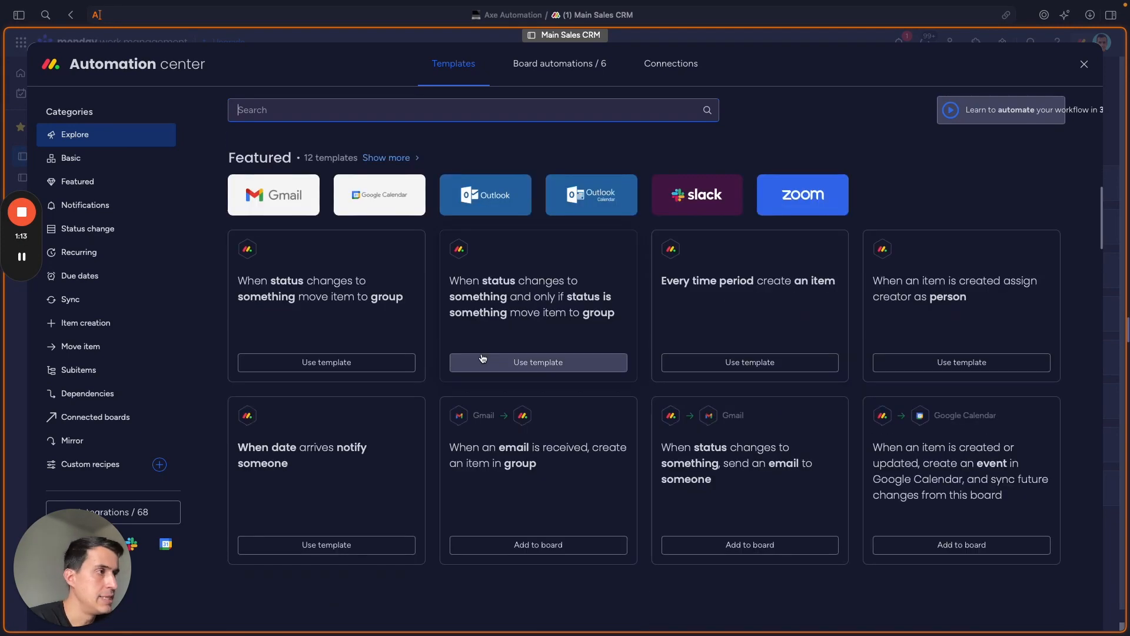
{"action": "scroll", "coordinate": [442, 407], "scroll_direction": "down", "scroll_amount": 8}
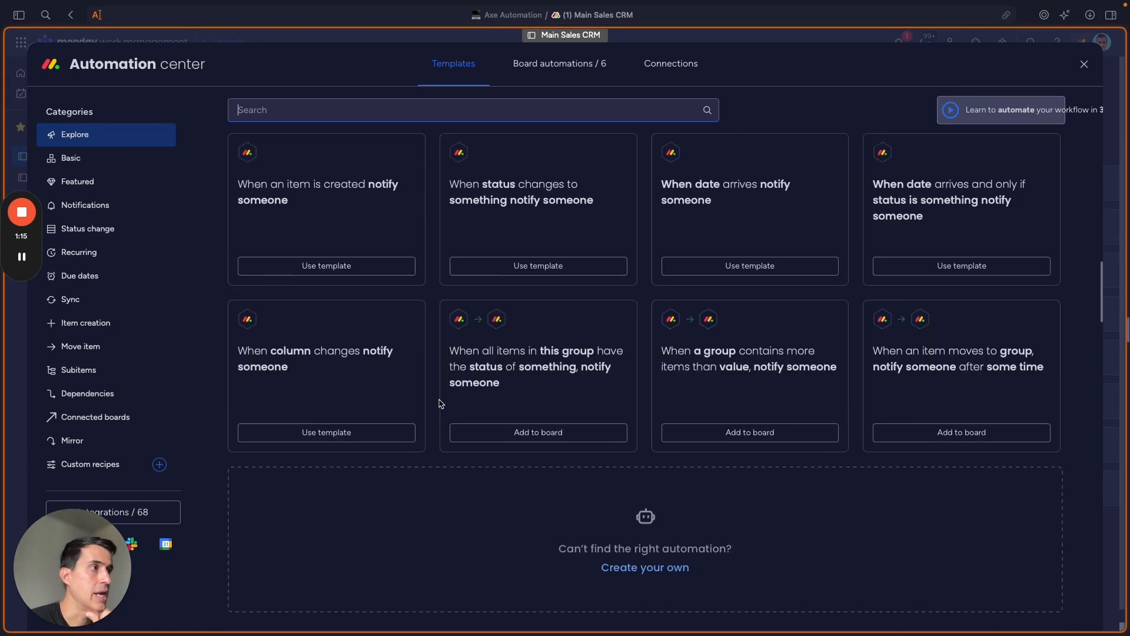
{"action": "scroll", "coordinate": [326, 252], "scroll_direction": "up", "scroll_amount": 8}
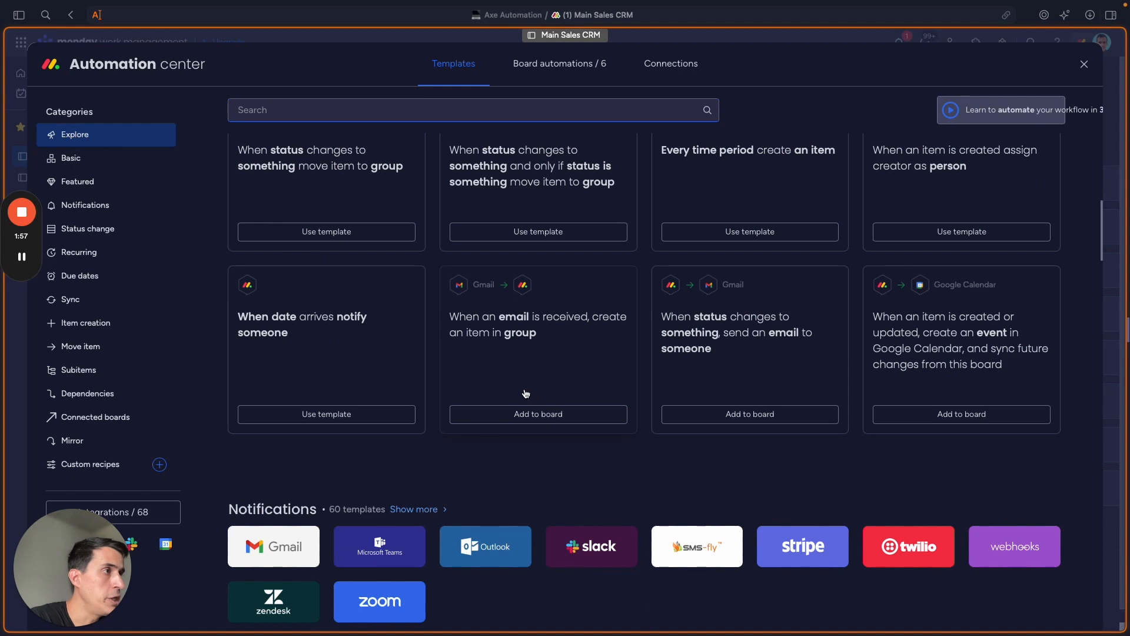
{"action": "scroll", "coordinate": [477, 412], "scroll_direction": "up", "scroll_amount": 4}
{"action": "scroll", "coordinate": [465, 424], "scroll_direction": "down", "scroll_amount": 4}
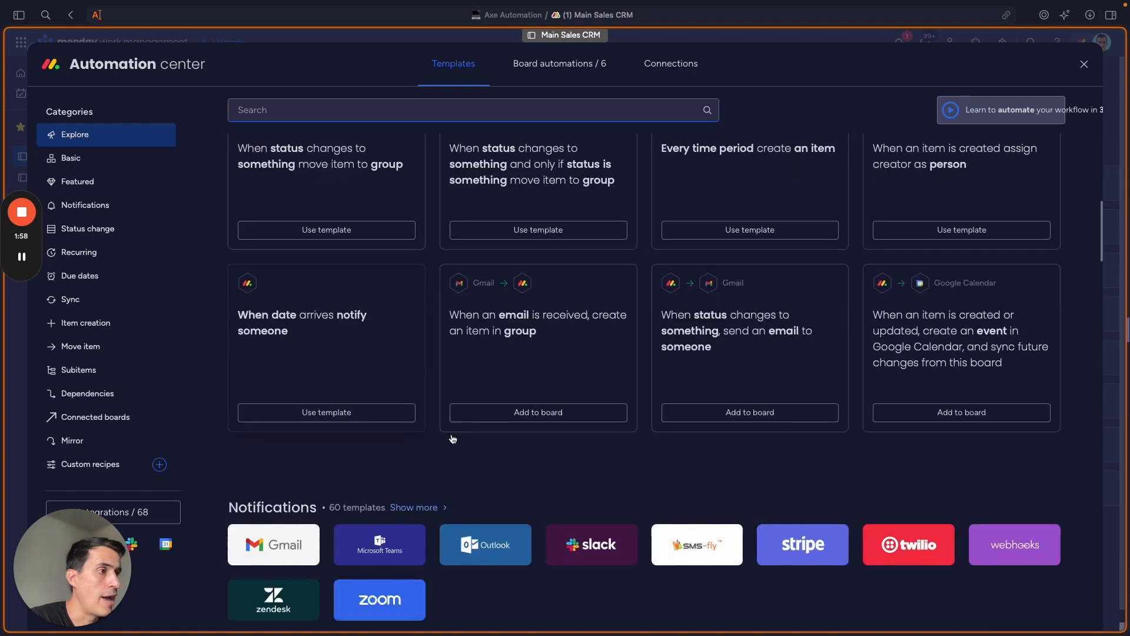
{"action": "scroll", "coordinate": [453, 439], "scroll_direction": "up", "scroll_amount": 10}
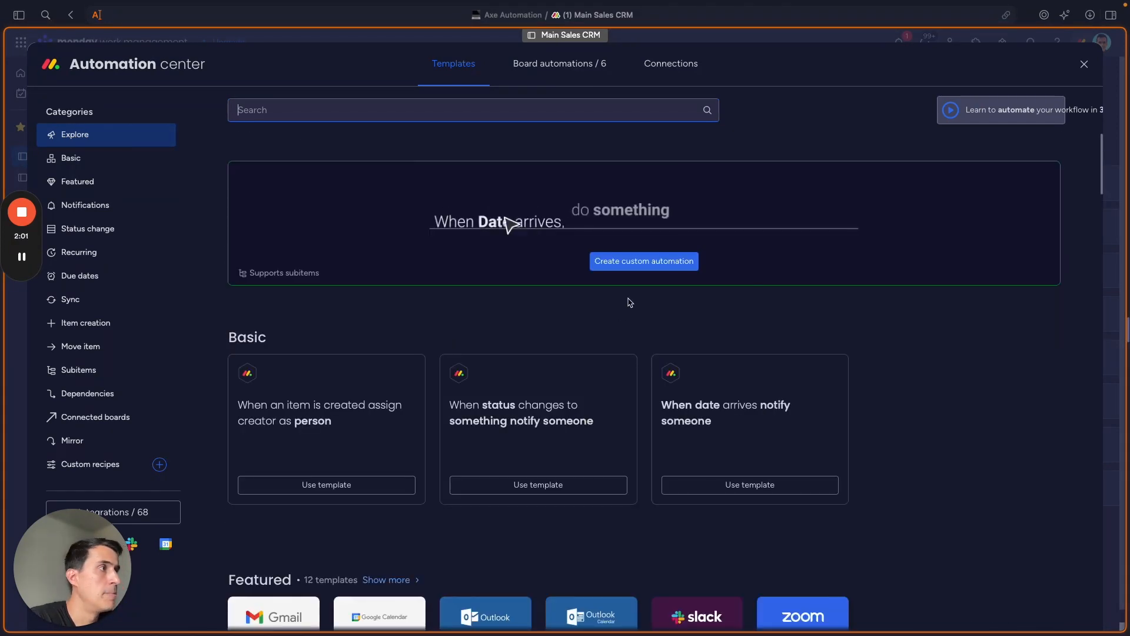
Start a custom automation with the trigger "status changes to something" and the action "move item to group"
{"action": "left_click", "coordinate": [641, 267]}
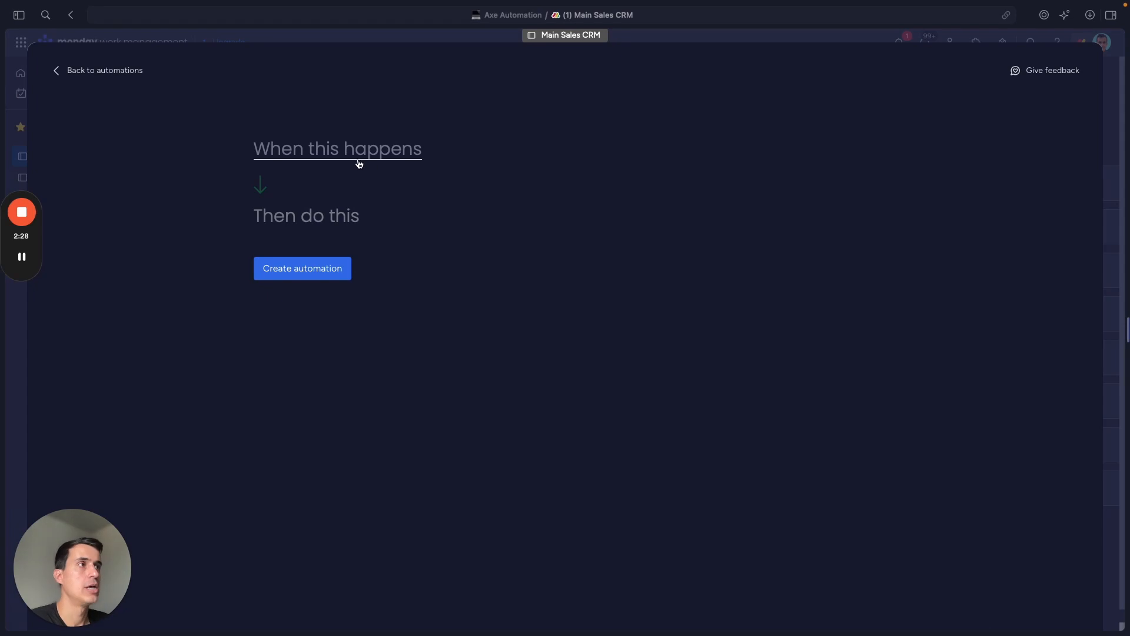
{"action": "left_click", "coordinate": [339, 152]}
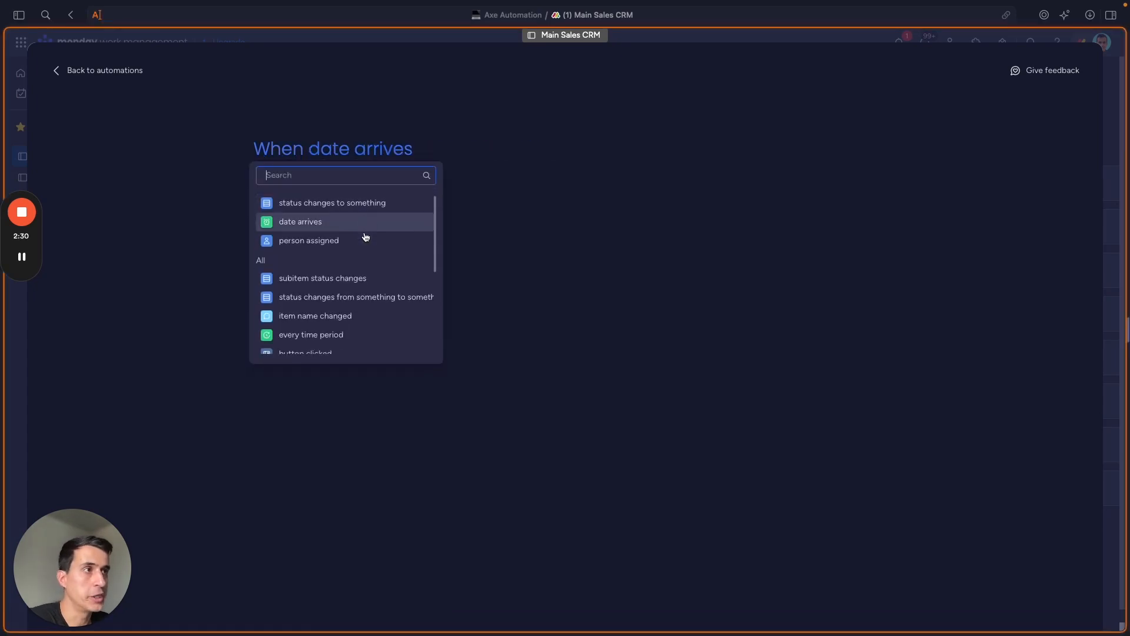
{"action": "scroll", "coordinate": [366, 236], "scroll_direction": "down", "scroll_amount": 5}
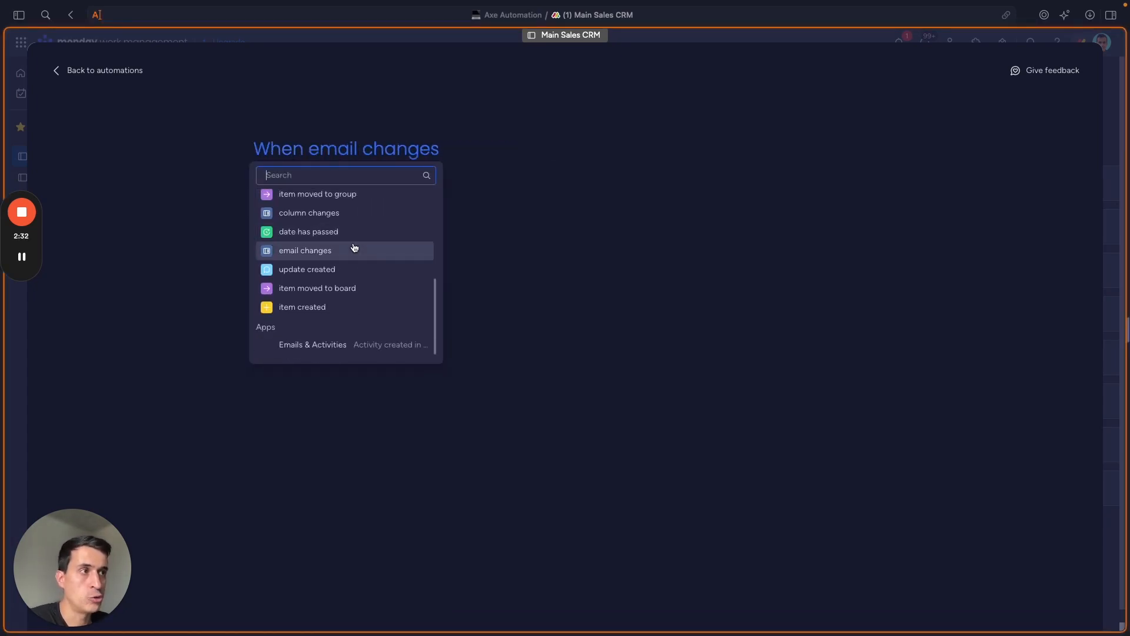
{"action": "scroll", "coordinate": [355, 263], "scroll_direction": "up", "scroll_amount": 3}
{"action": "scroll", "coordinate": [350, 259], "scroll_direction": "up", "scroll_amount": 2}
{"action": "scroll", "coordinate": [346, 263], "scroll_direction": "down", "scroll_amount": 2}
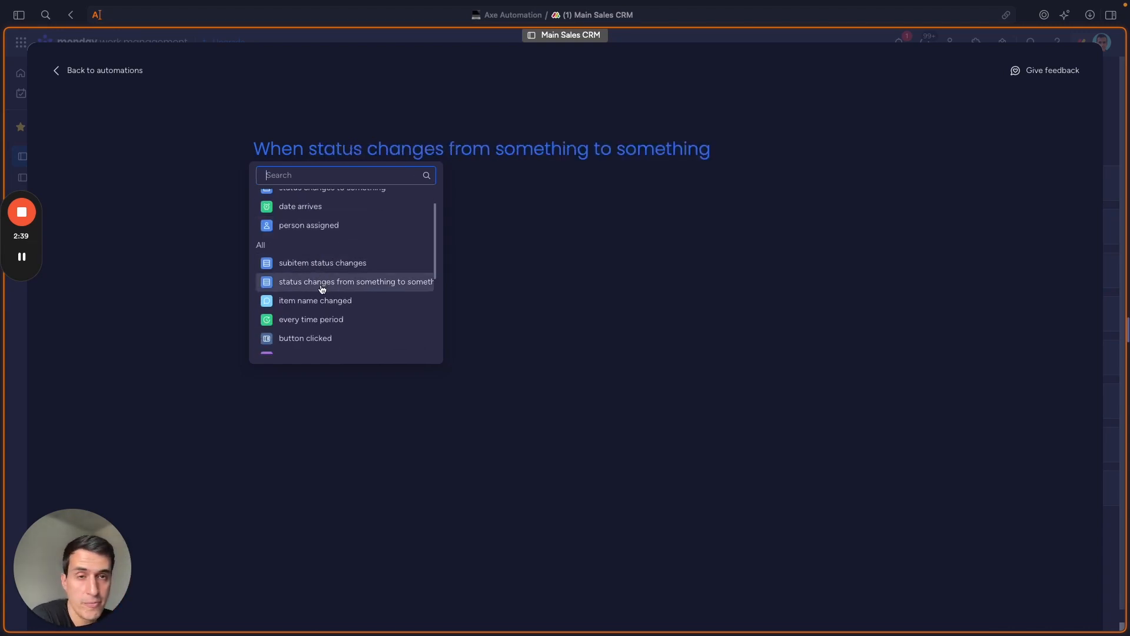
{"action": "scroll", "coordinate": [321, 290], "scroll_direction": "down", "scroll_amount": 3}
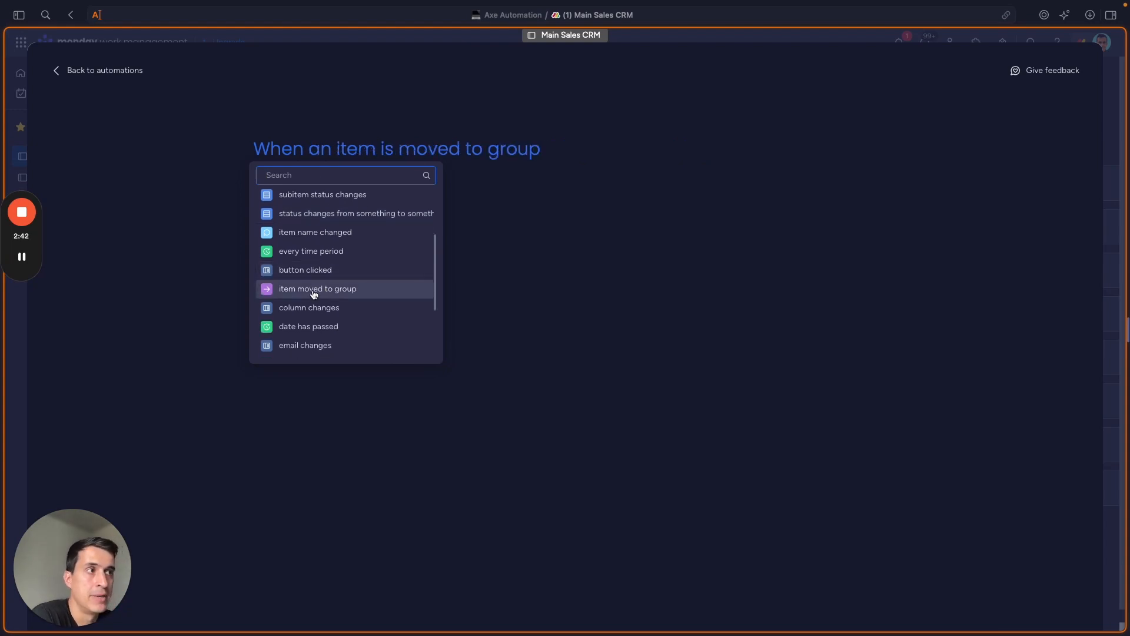
{"action": "scroll", "coordinate": [314, 294], "scroll_direction": "down", "scroll_amount": 2}
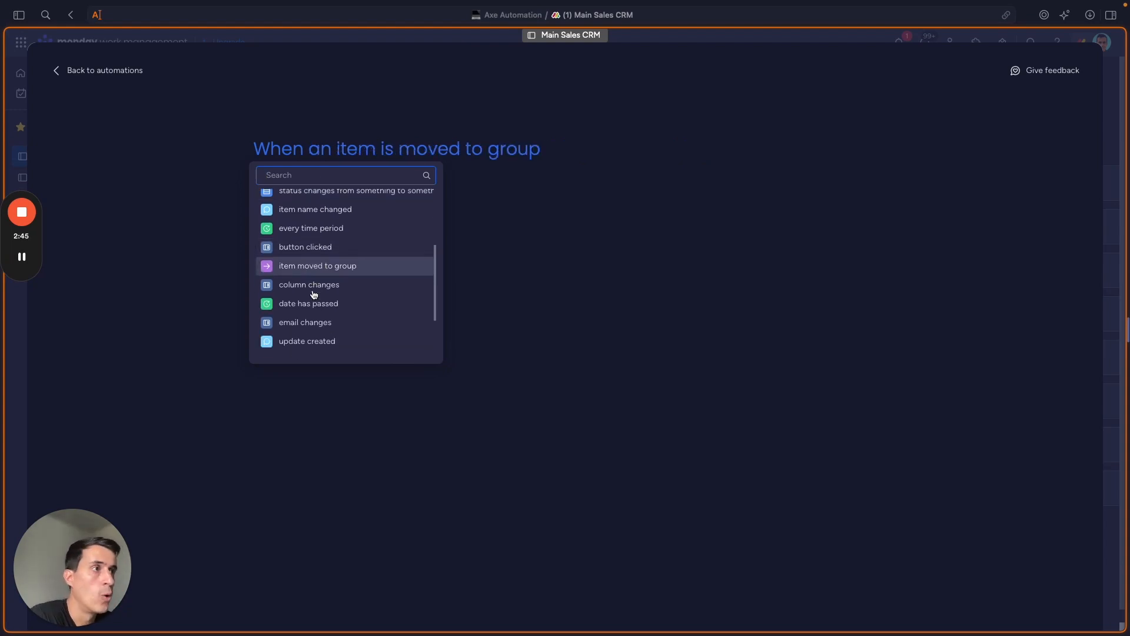
{"action": "scroll", "coordinate": [314, 294], "scroll_direction": "down", "scroll_amount": 1}
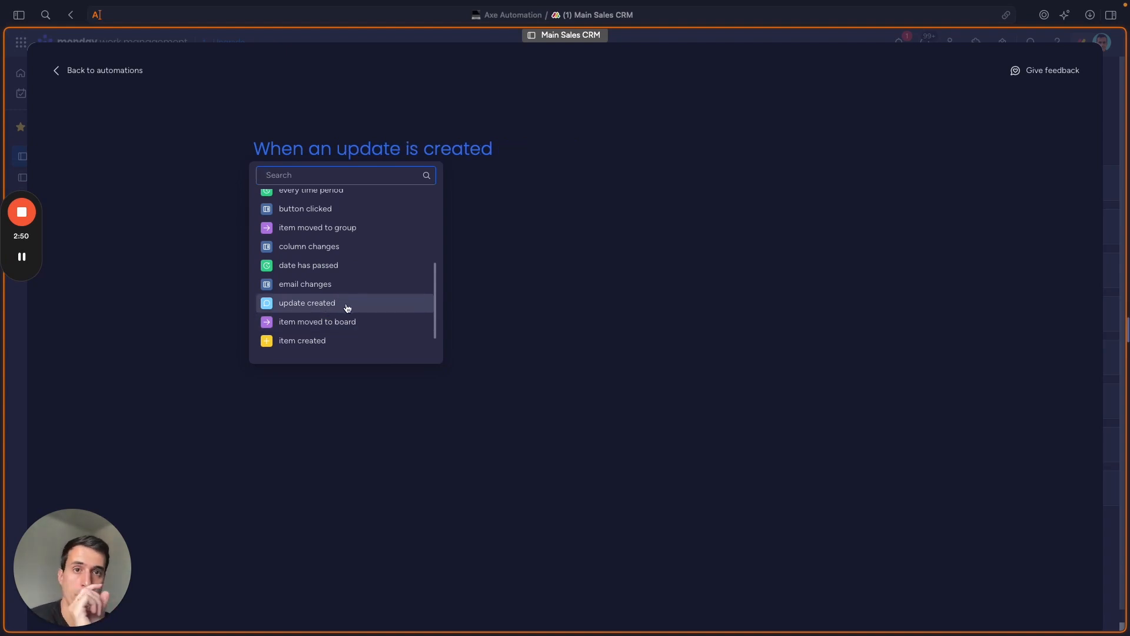
{"action": "scroll", "coordinate": [346, 307], "scroll_direction": "up", "scroll_amount": 7}
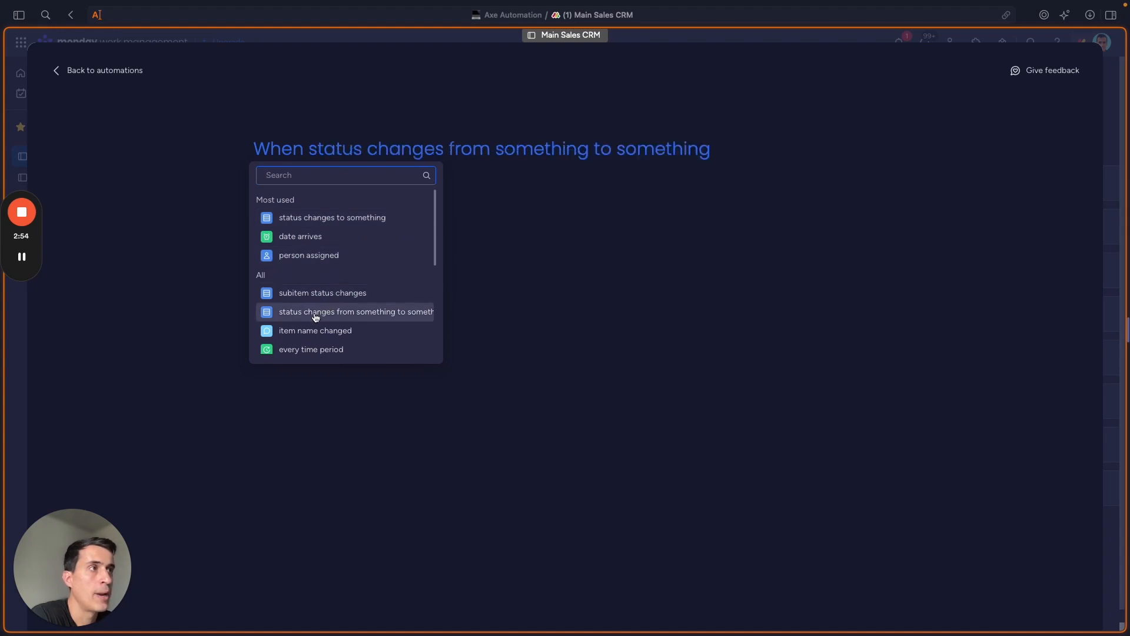
{"action": "left_click", "coordinate": [328, 223]}
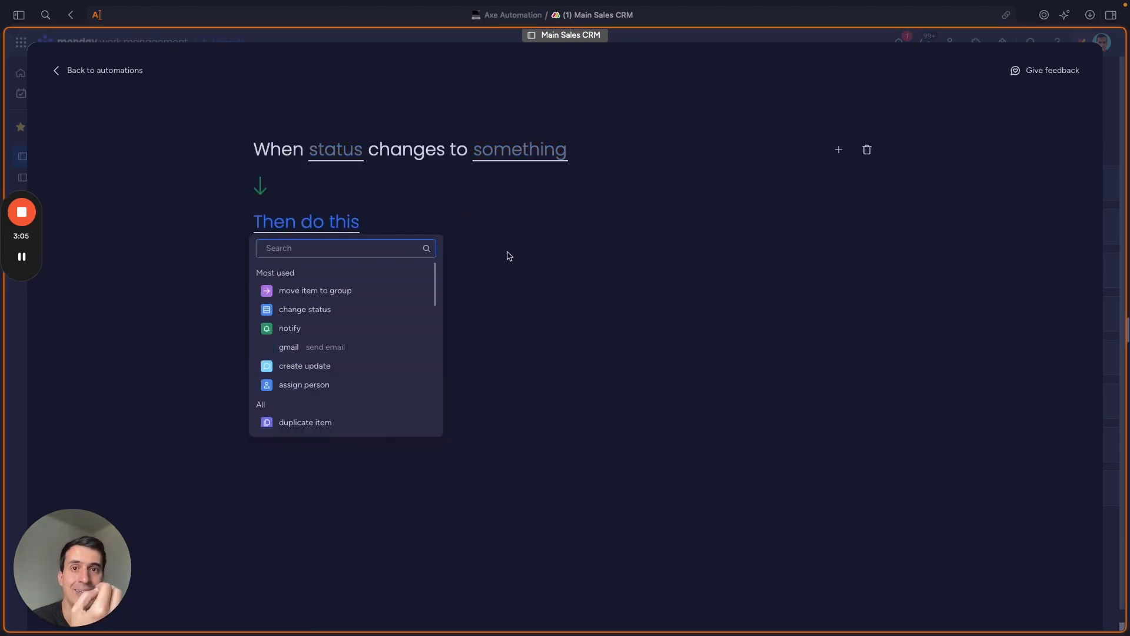
{"action": "left_click", "coordinate": [335, 295]}
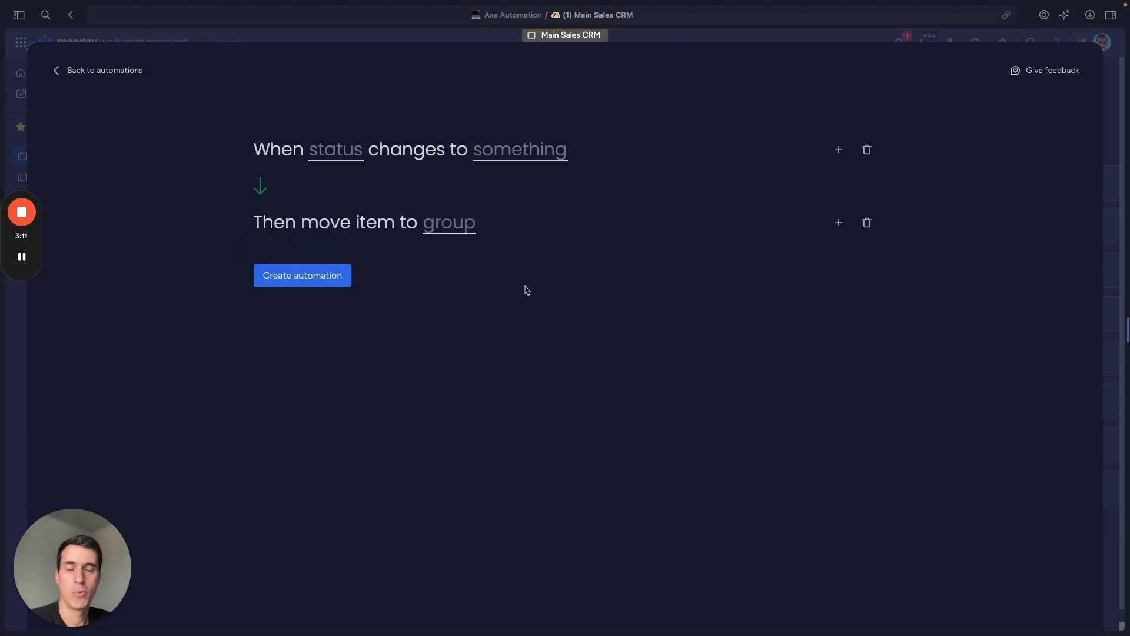
Set the trigger to Lead Status changing to Qualified and the destination group to Qualified (Active Pipeline)
{"action": "left_click", "coordinate": [336, 158]}
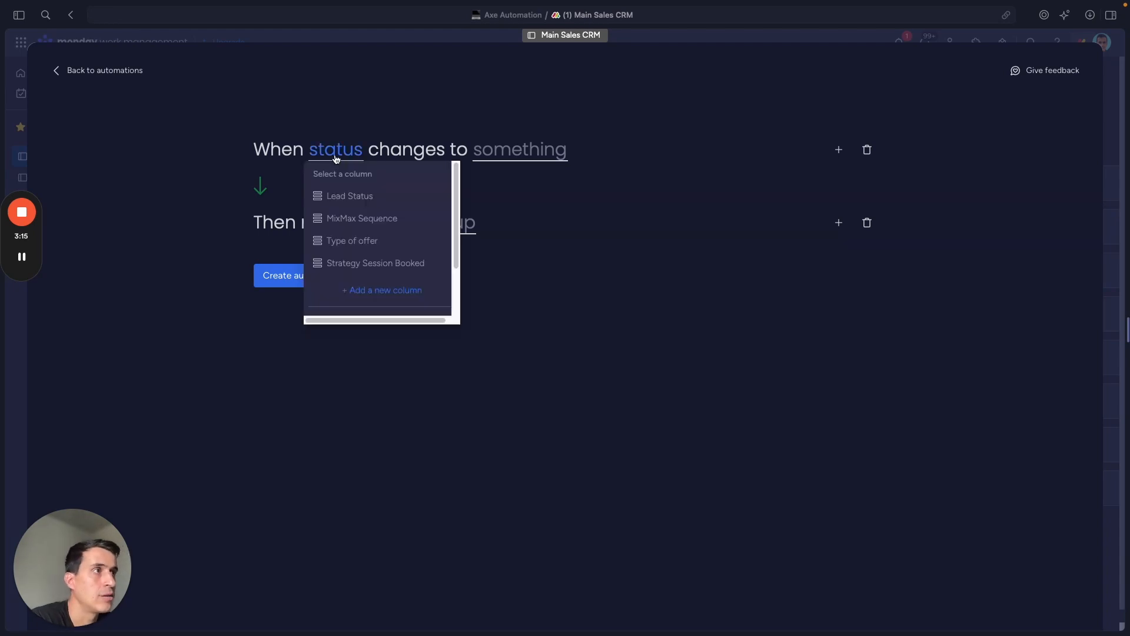
{"action": "left_click", "coordinate": [375, 198]}
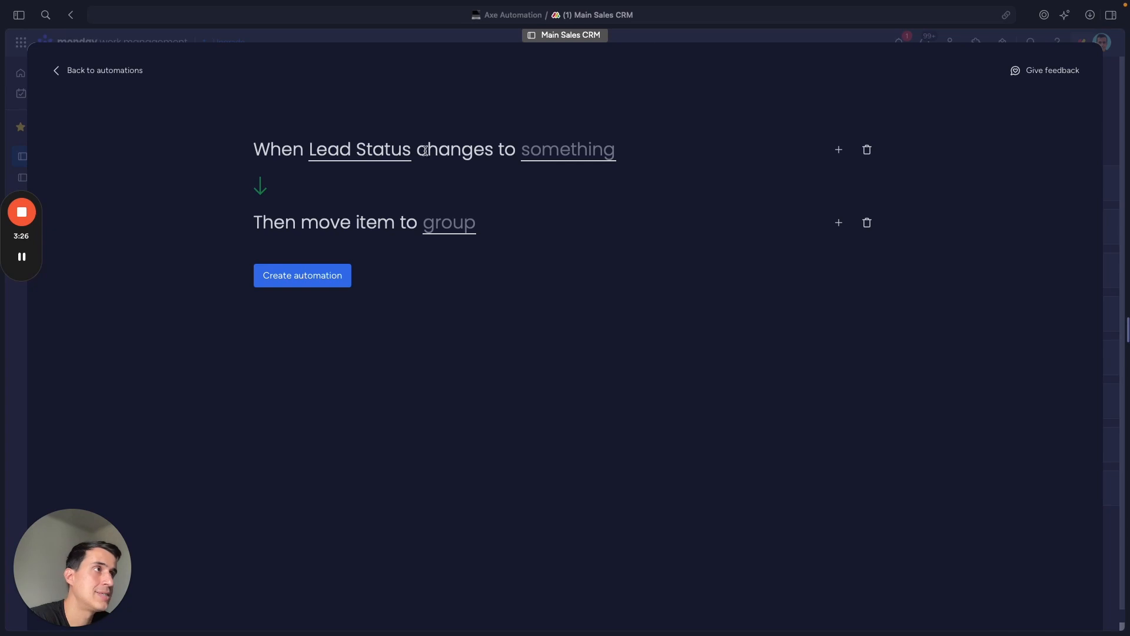
{"action": "left_click", "coordinate": [550, 152]}
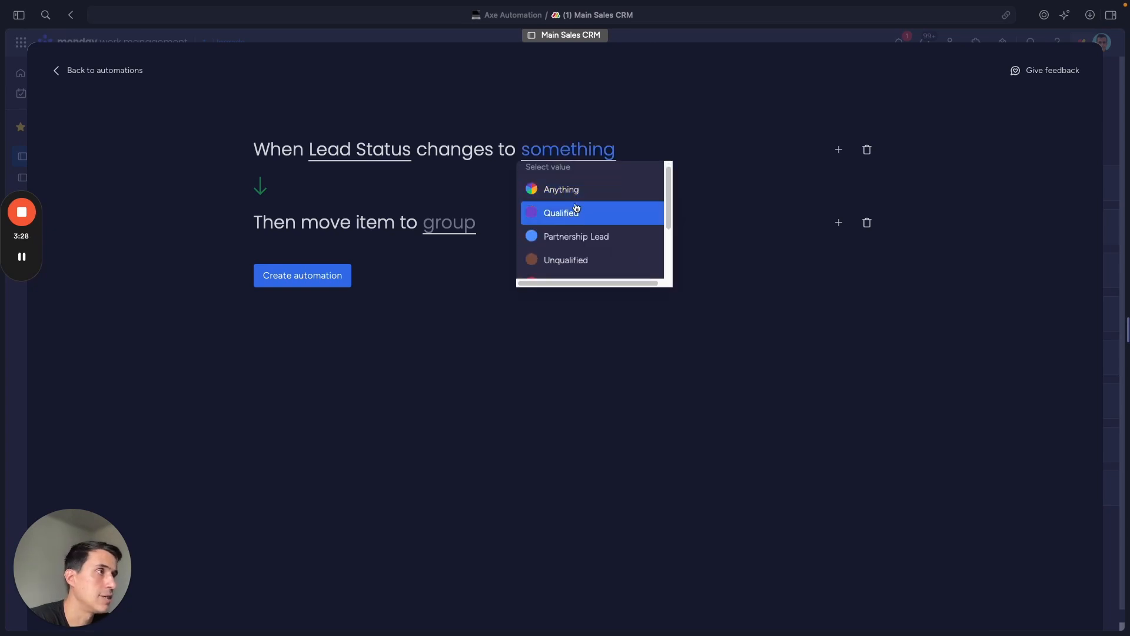
{"action": "left_click", "coordinate": [573, 217]}
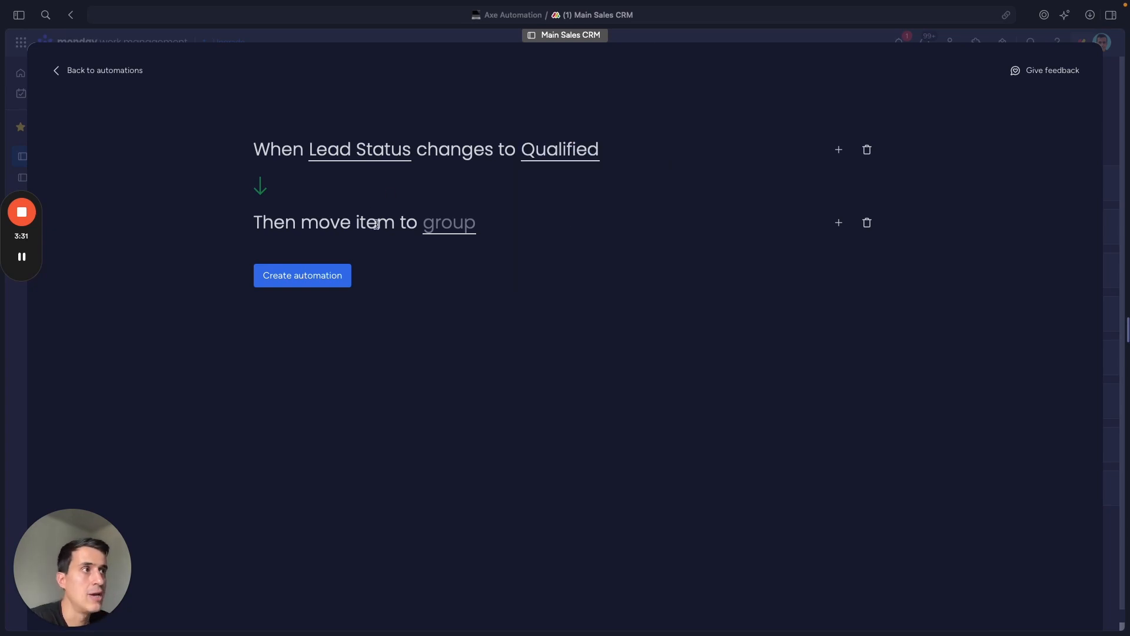
{"action": "left_click", "coordinate": [436, 229]}
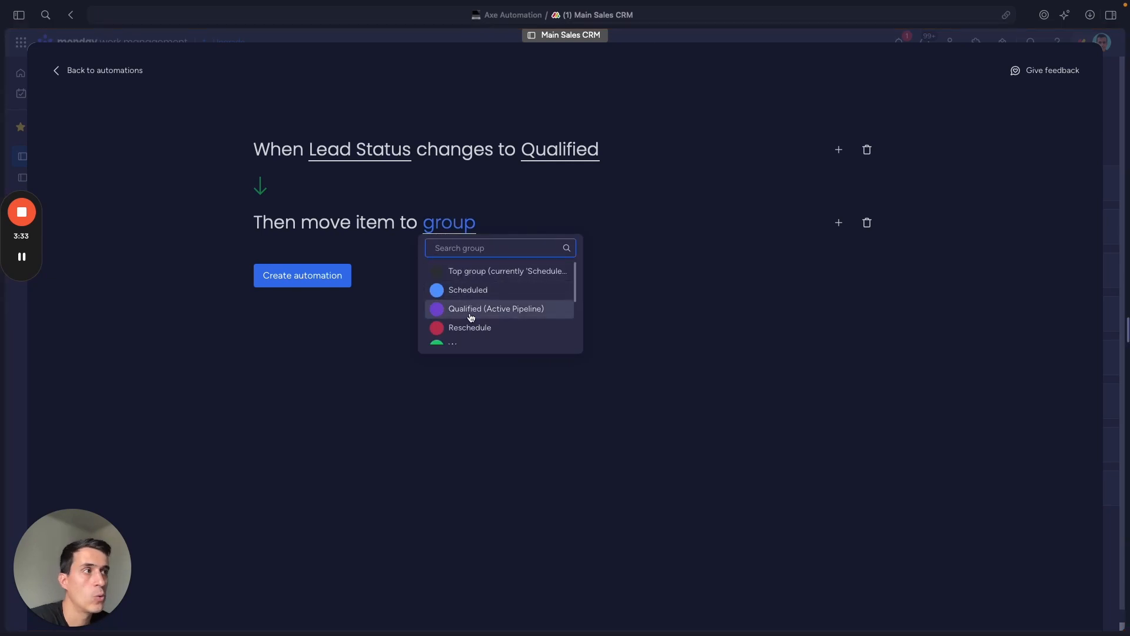
{"action": "left_click", "coordinate": [436, 308]}
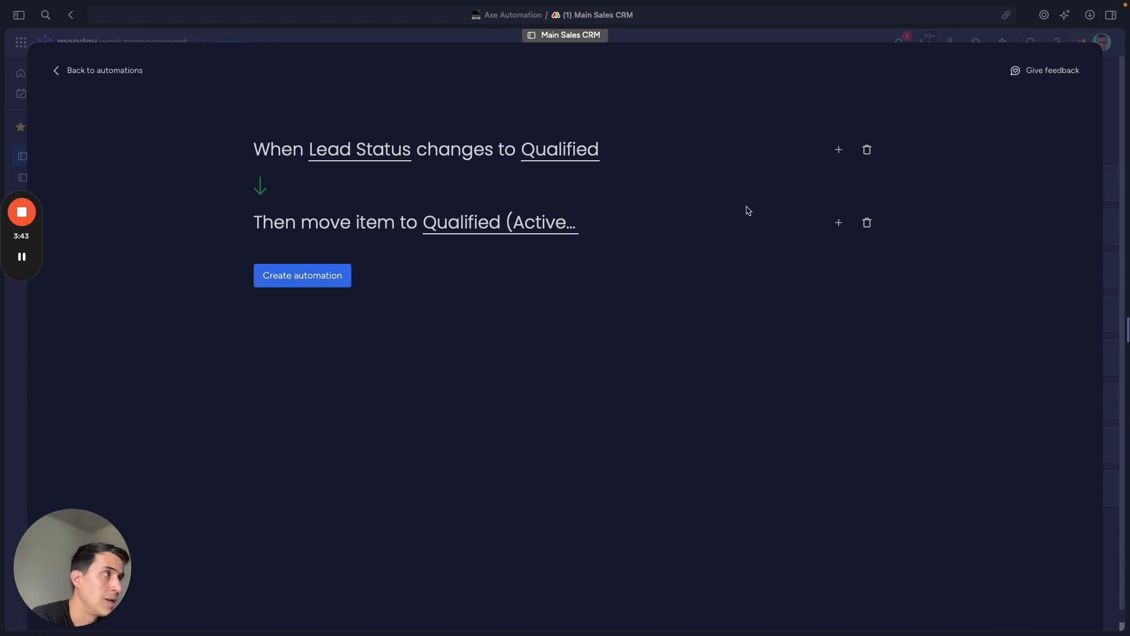
Add a "person is someone" condition to the trigger requiring that Owner is assigned to the CEO
{"action": "left_click", "coordinate": [839, 150]}
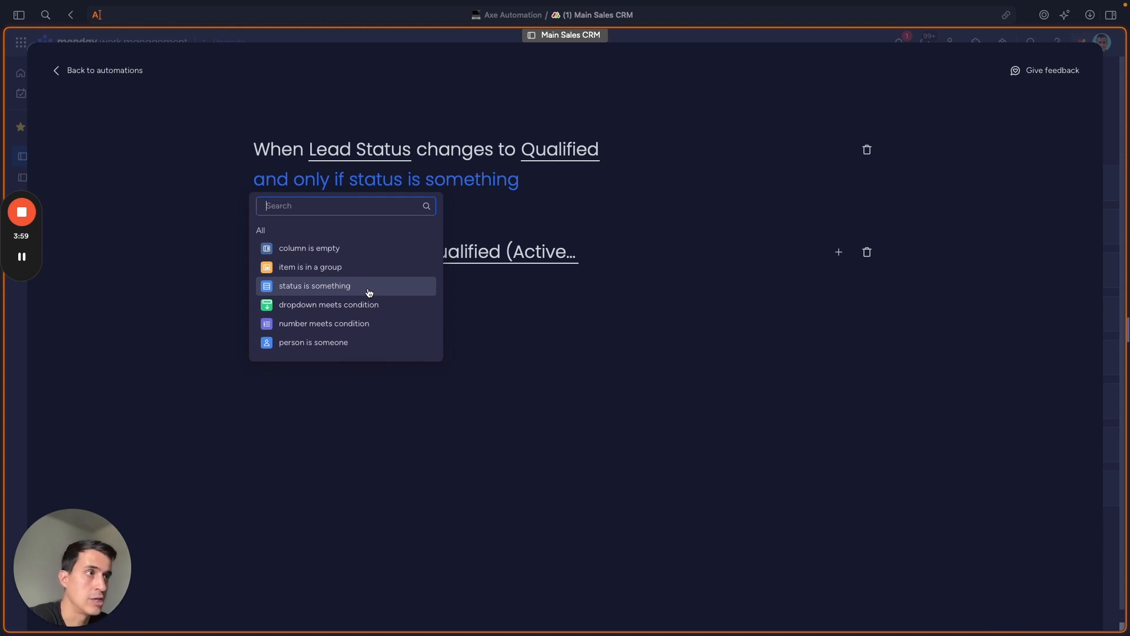
{"action": "left_click", "coordinate": [330, 343]}
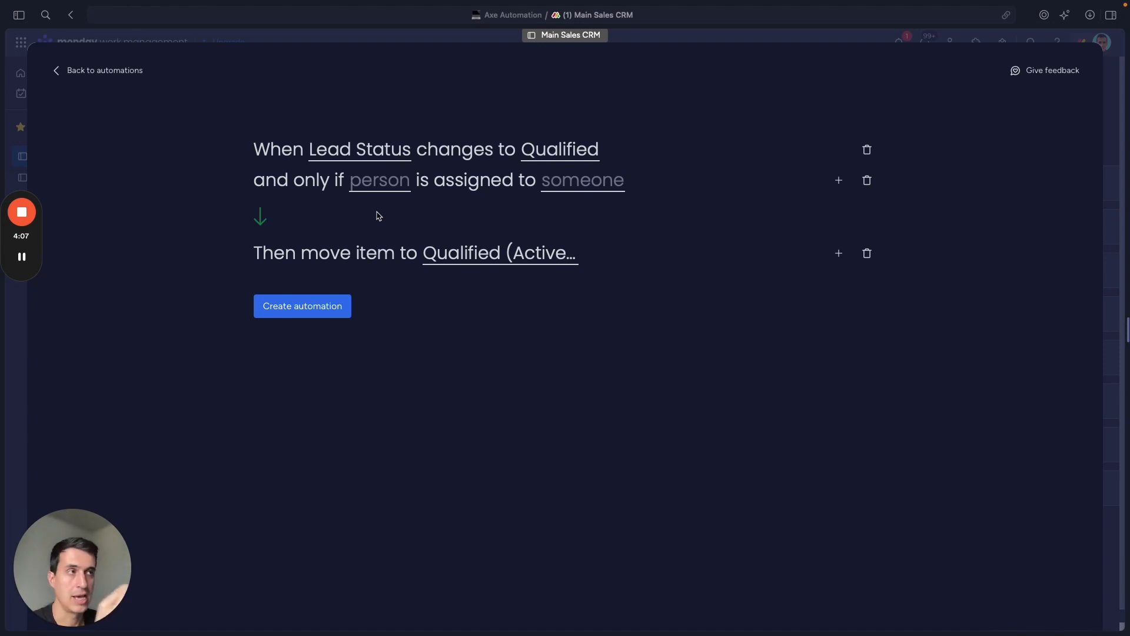
{"action": "left_click", "coordinate": [375, 186]}
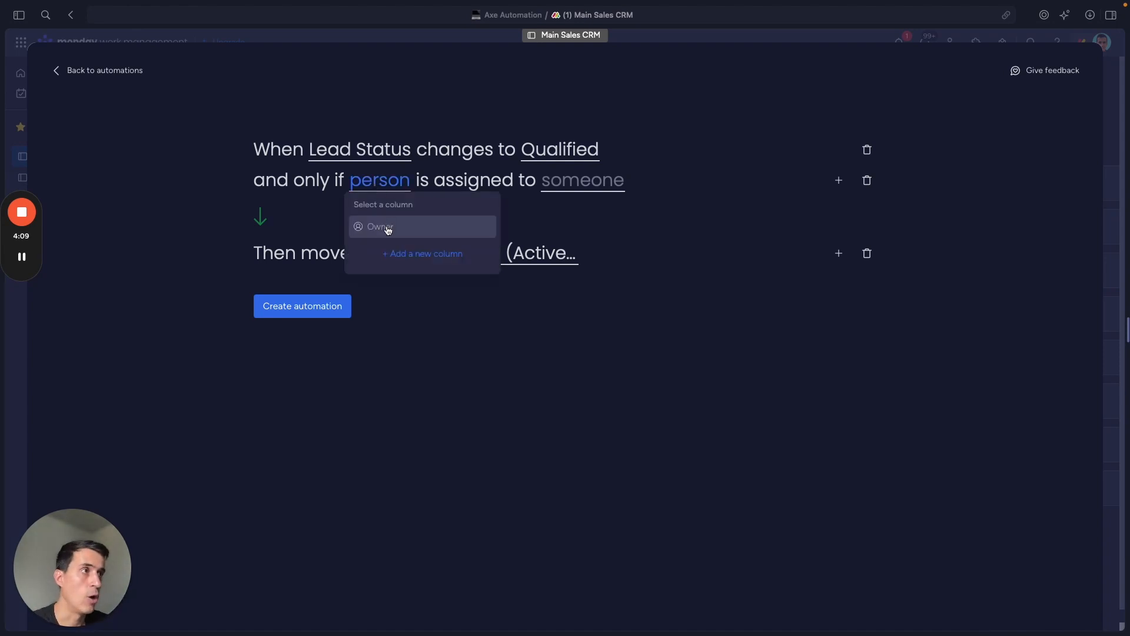
{"action": "left_click", "coordinate": [387, 228]}
{"action": "left_click", "coordinate": [555, 183]}
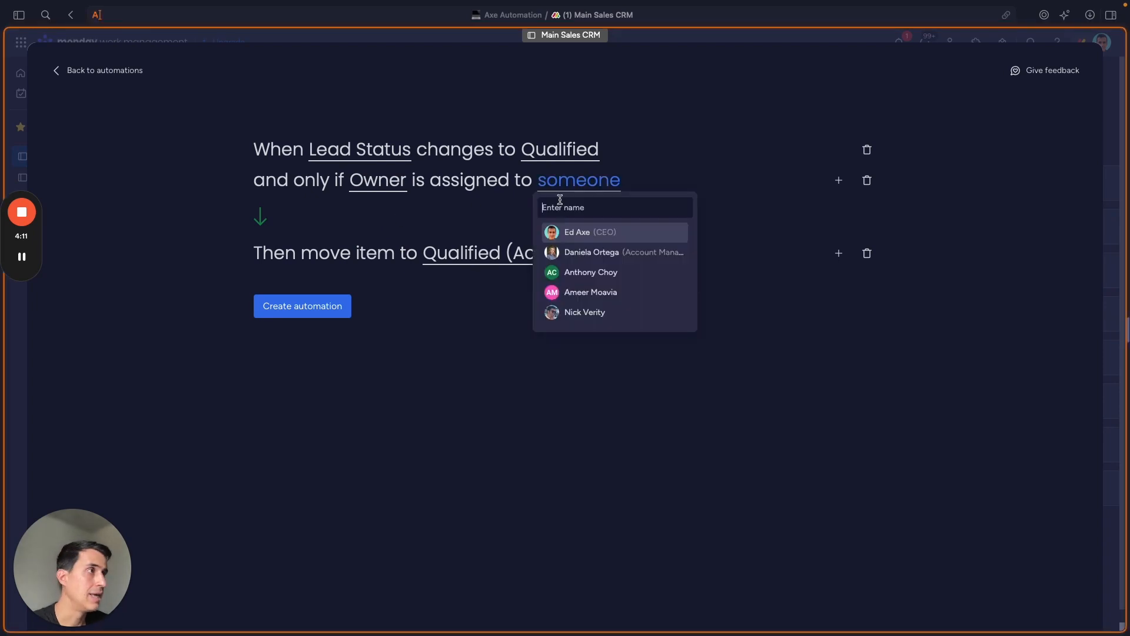
{"action": "left_click", "coordinate": [579, 236]}
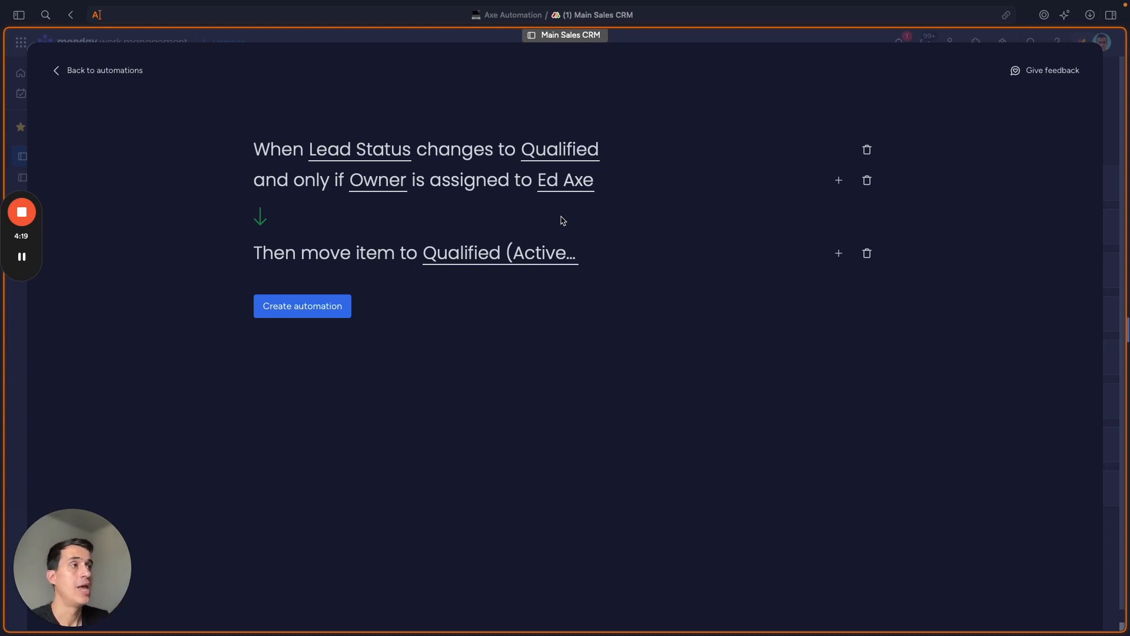
{"action": "left_click", "coordinate": [839, 181]}
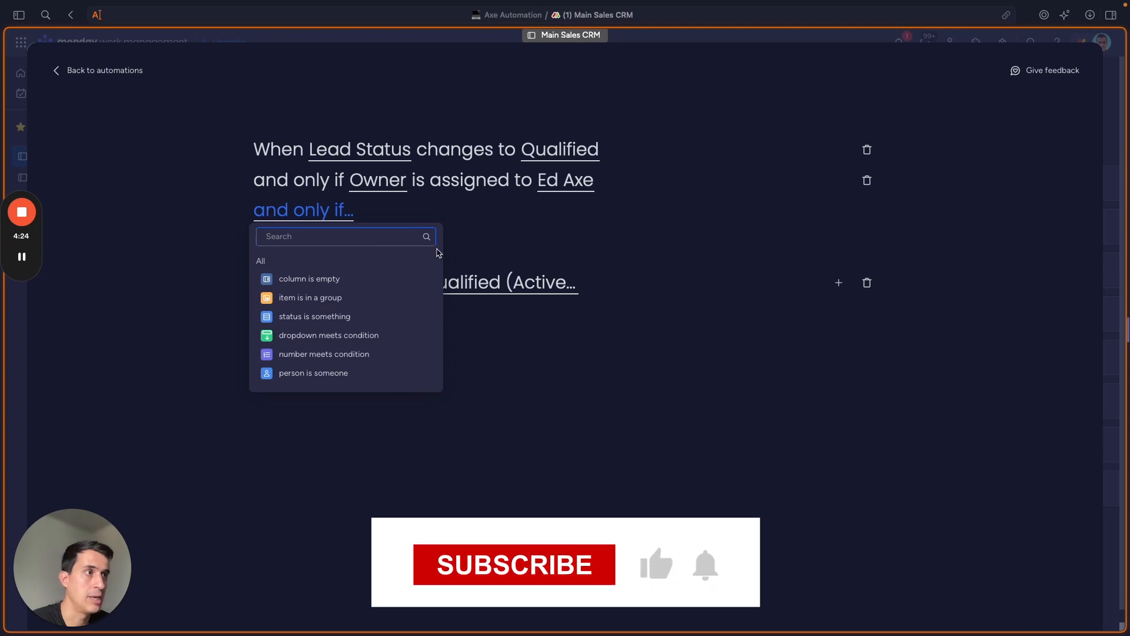
{"action": "left_click", "coordinate": [362, 215]}
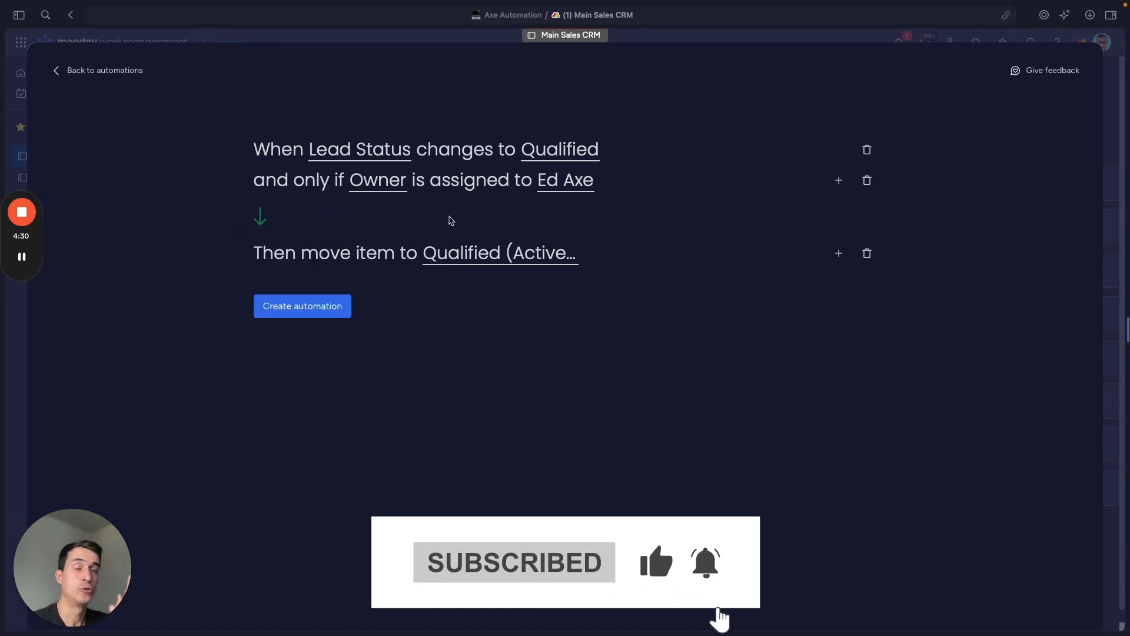
Add a notify action after the group move, with the message "New qualified lead" and the recipient Me
{"action": "left_click", "coordinate": [839, 254]}
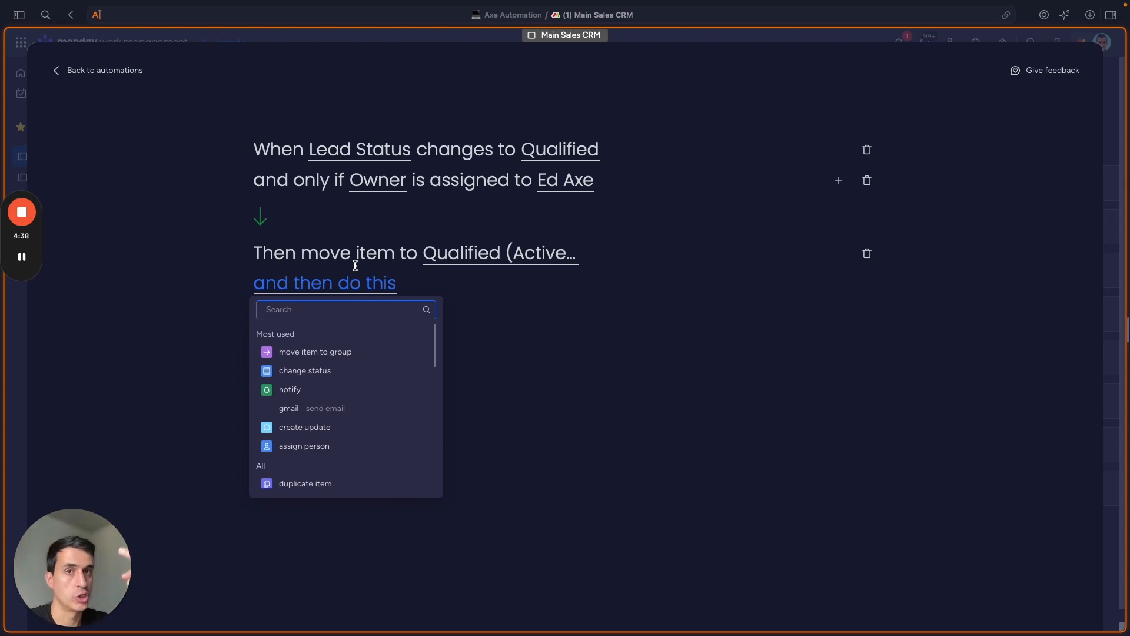
{"action": "left_click", "coordinate": [344, 390]}
{"action": "left_click", "coordinate": [365, 292]}
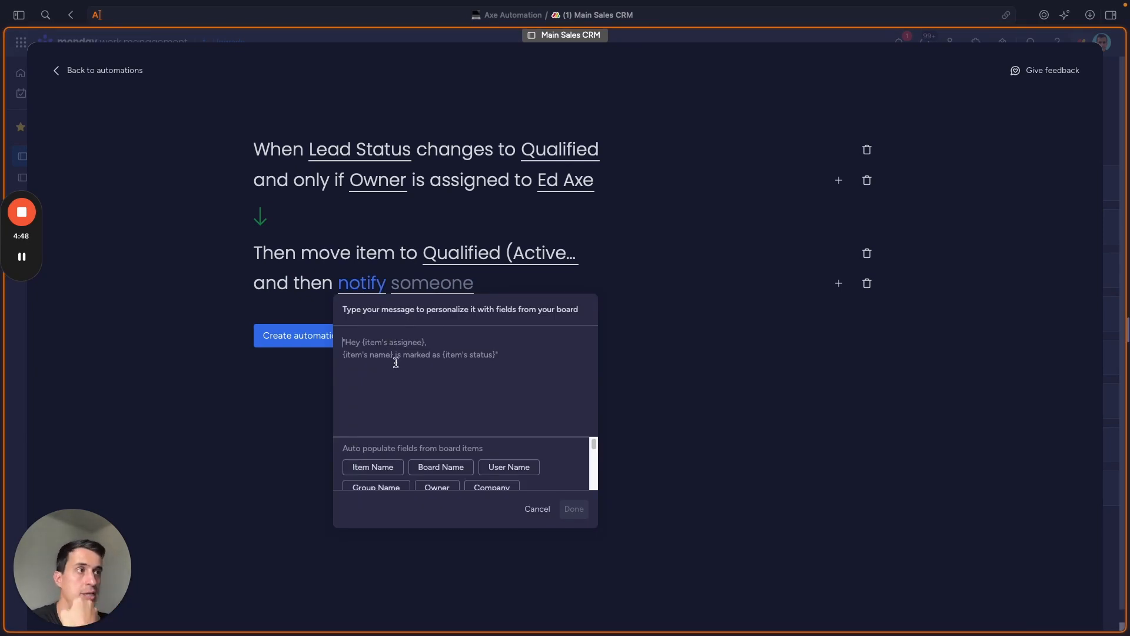
{"action": "left_click", "coordinate": [398, 352]}
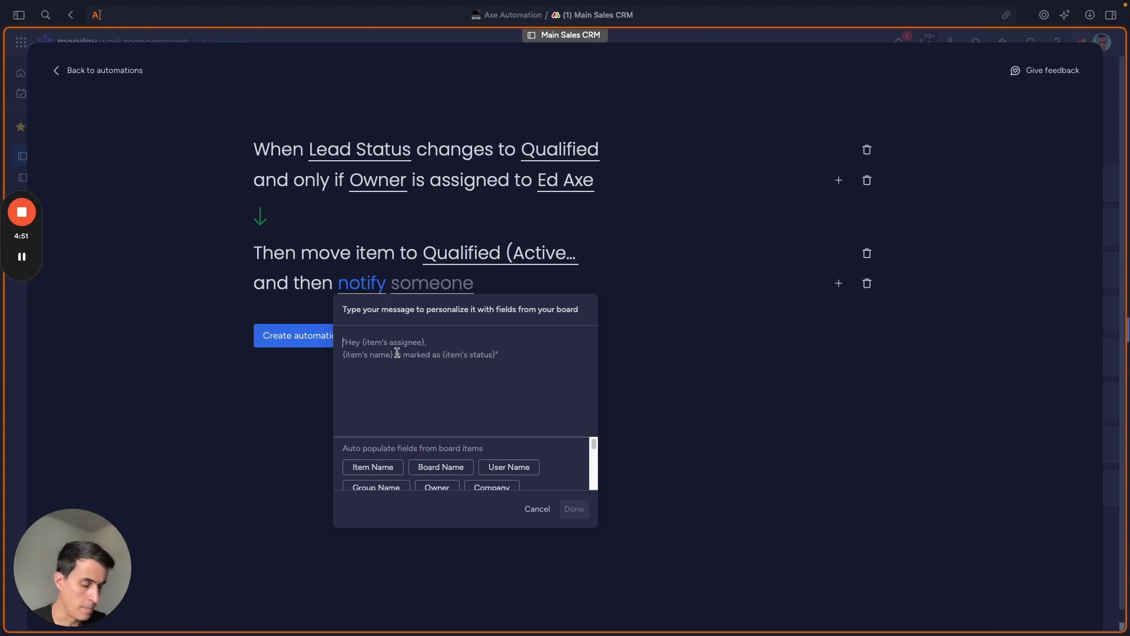
{"action": "type", "text": "New qualified lead"}
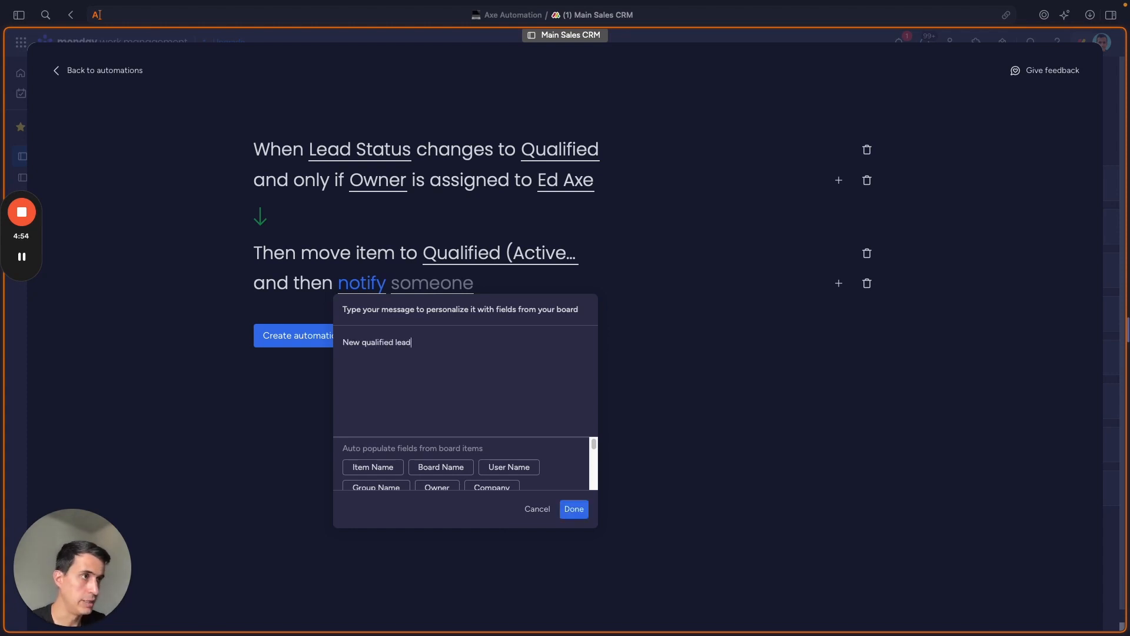
{"action": "left_click", "coordinate": [574, 509]}
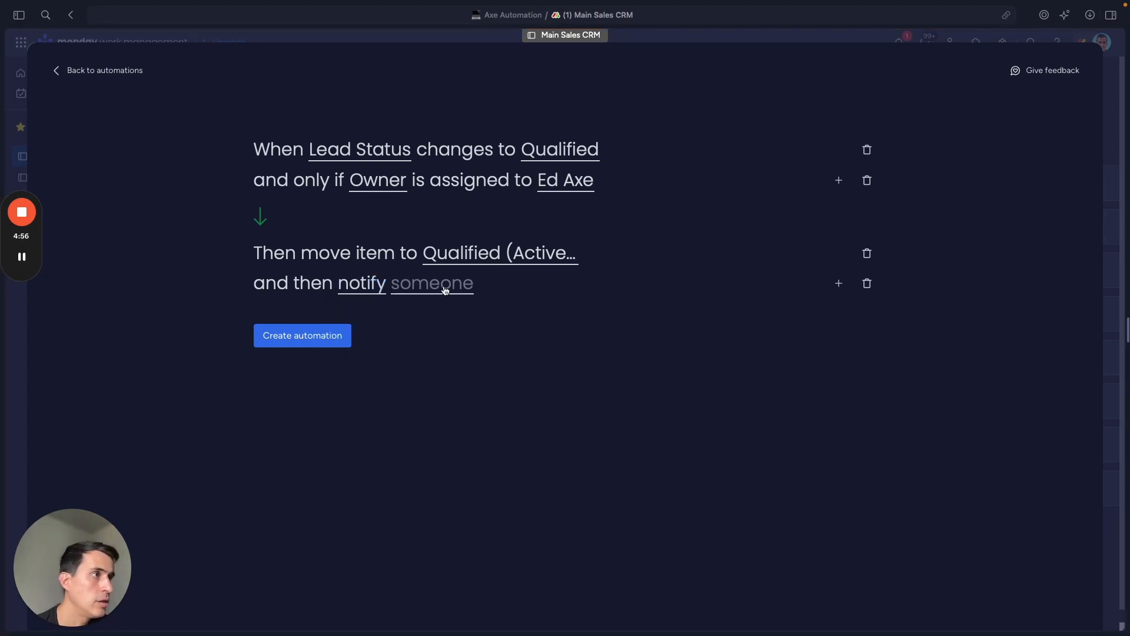
{"action": "left_click", "coordinate": [445, 290]}
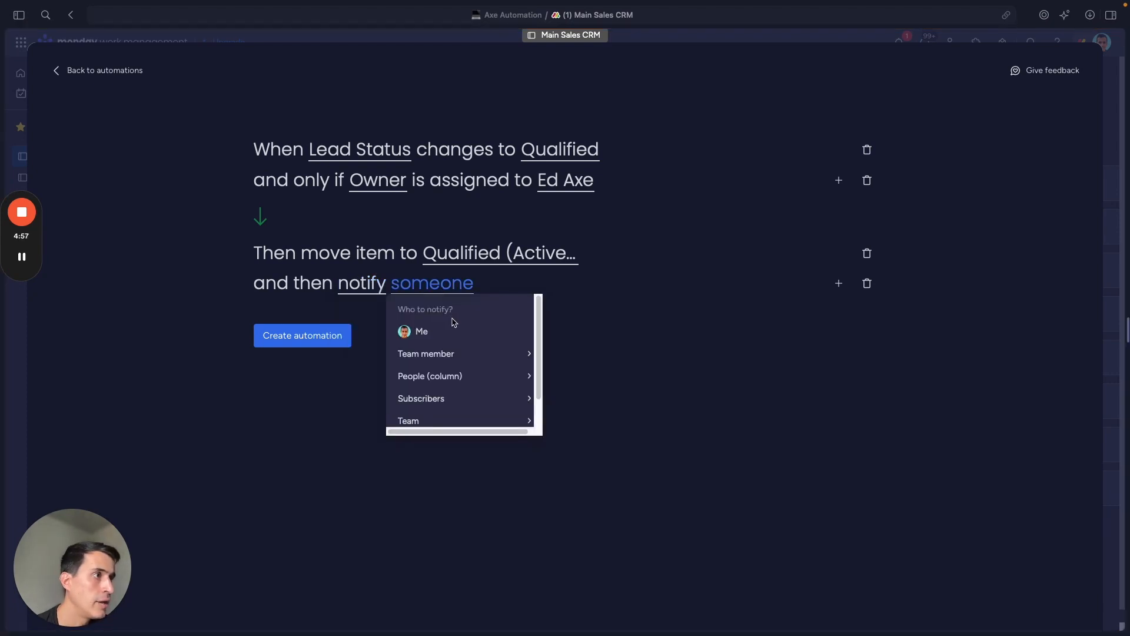
{"action": "left_click", "coordinate": [447, 331]}
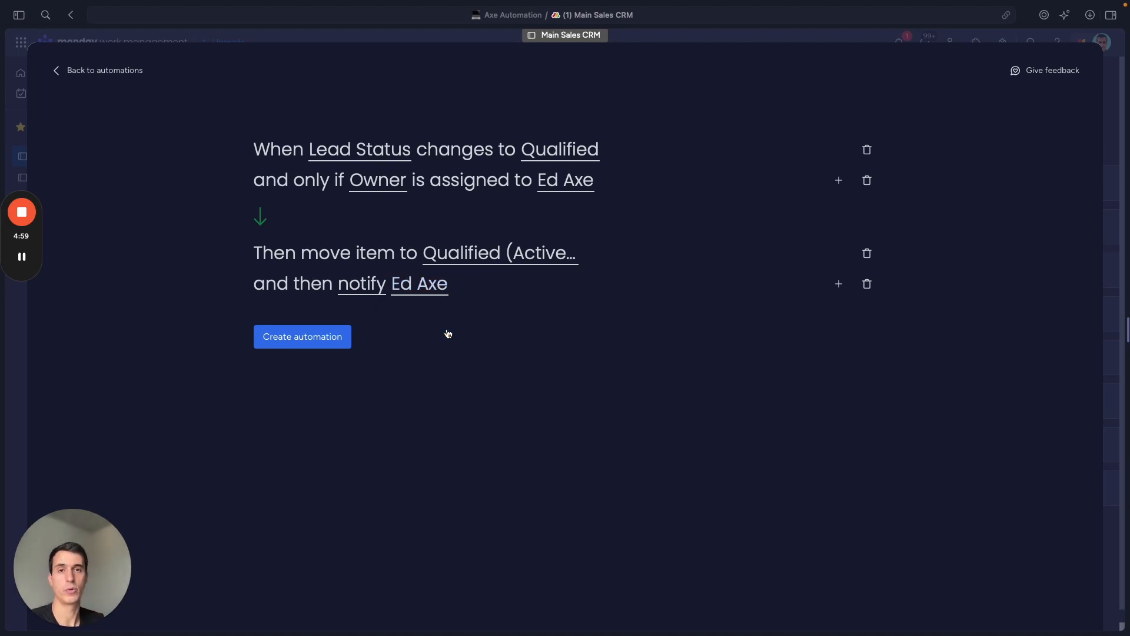
Examine the further actions, including the app actions, that can be chained after the notification
{"action": "left_click", "coordinate": [839, 284]}
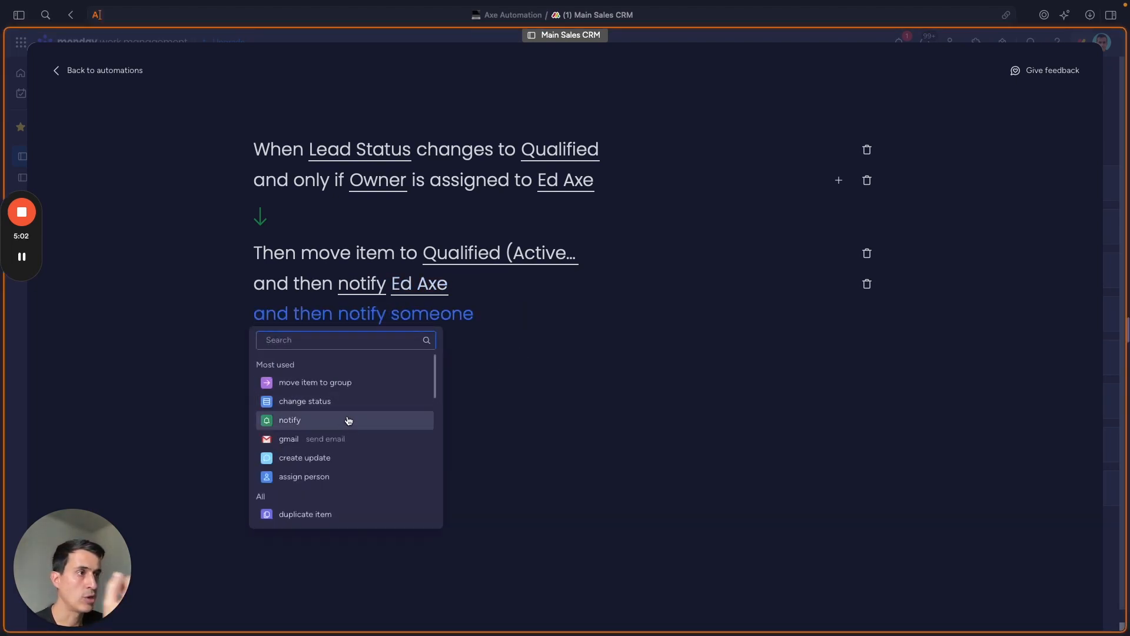
{"action": "scroll", "coordinate": [348, 420], "scroll_direction": "down", "scroll_amount": 5}
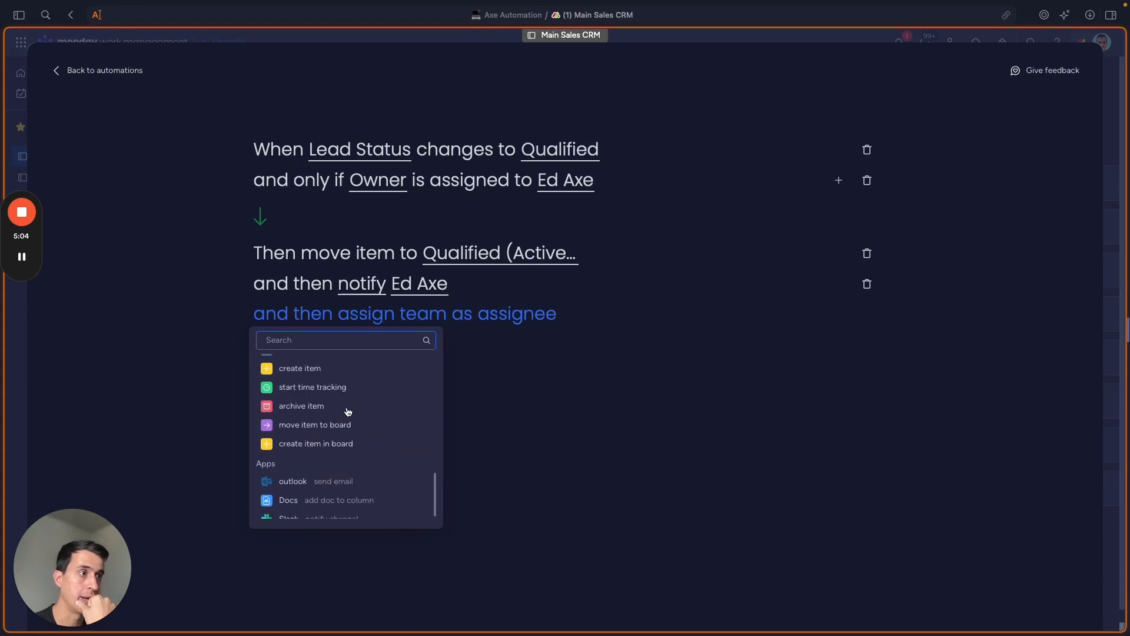
{"action": "scroll", "coordinate": [353, 412], "scroll_direction": "up", "scroll_amount": 10}
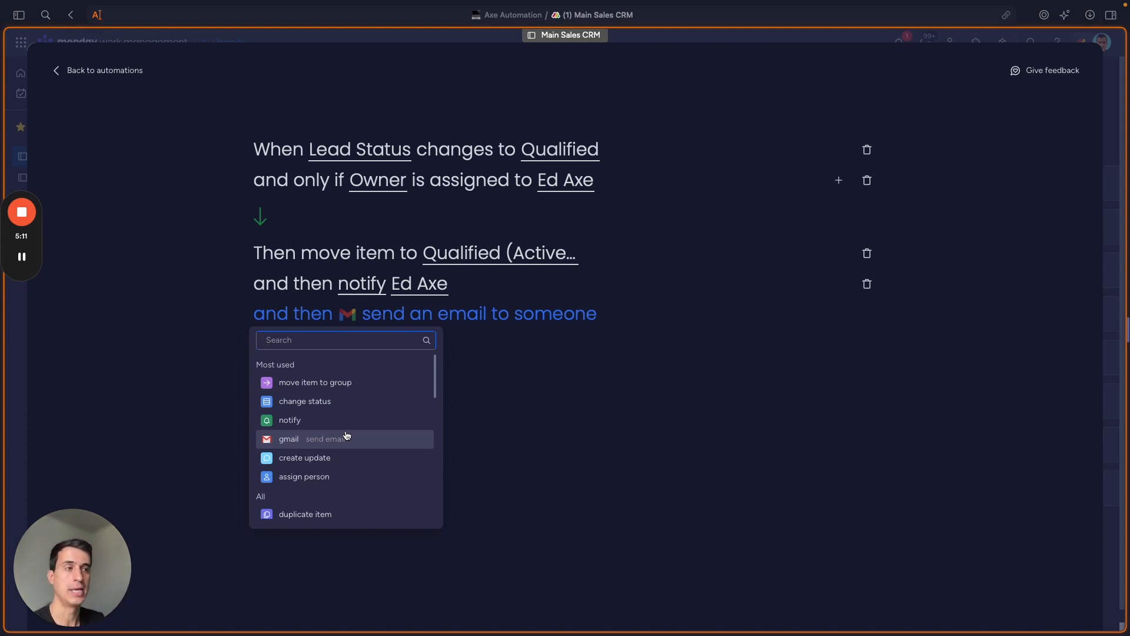
{"action": "scroll", "coordinate": [345, 443], "scroll_direction": "down", "scroll_amount": 10}
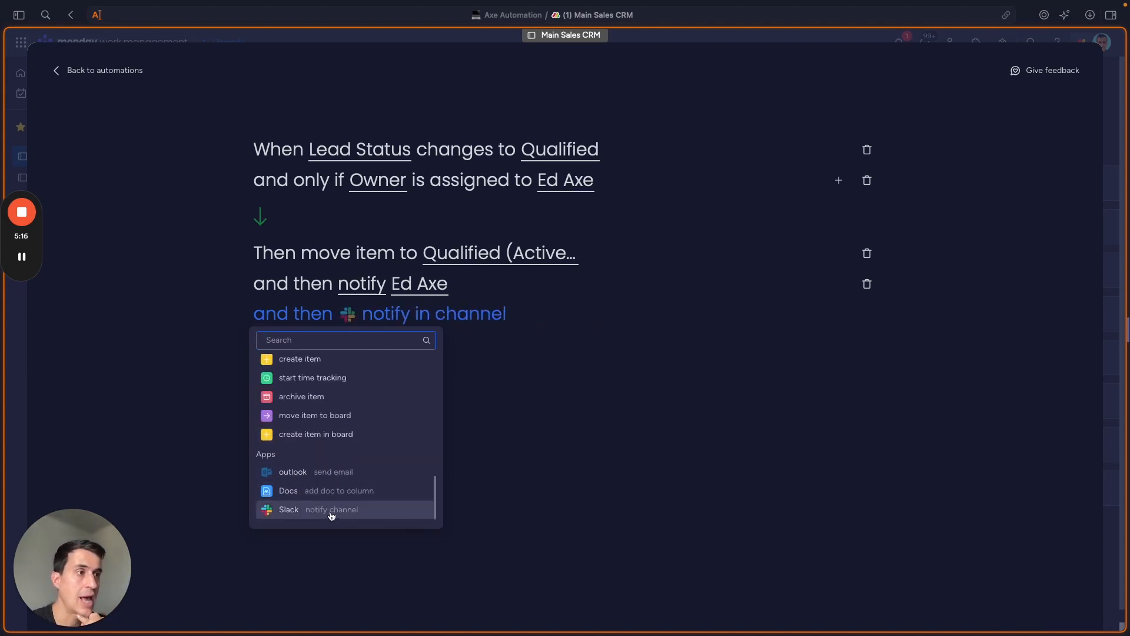
{"action": "scroll", "coordinate": [327, 479], "scroll_direction": "up", "scroll_amount": 5}
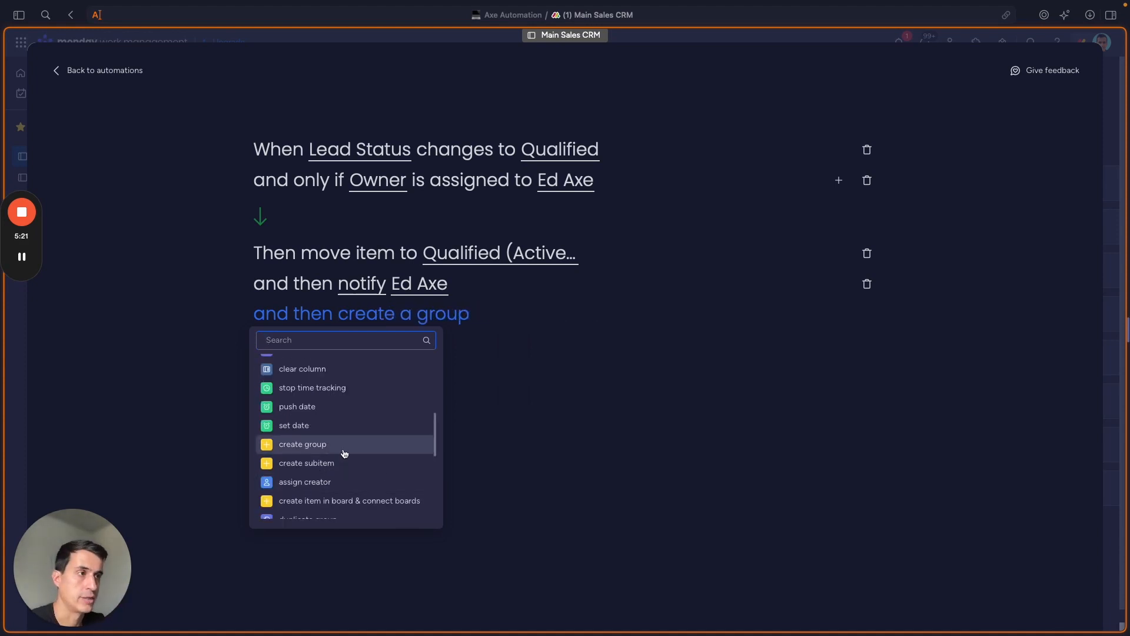
{"action": "scroll", "coordinate": [346, 454], "scroll_direction": "up", "scroll_amount": 2}
{"action": "scroll", "coordinate": [346, 454], "scroll_direction": "down", "scroll_amount": 2}
{"action": "left_click", "coordinate": [730, 313]}
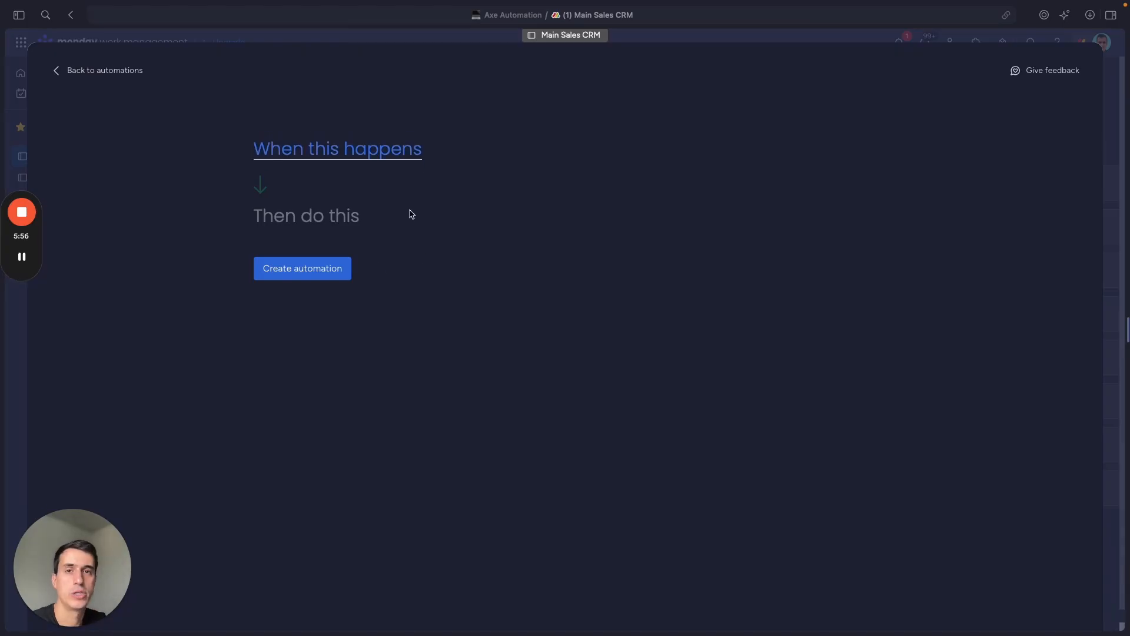
{"action": "left_click", "coordinate": [360, 154]}
{"action": "left_click", "coordinate": [328, 255]}
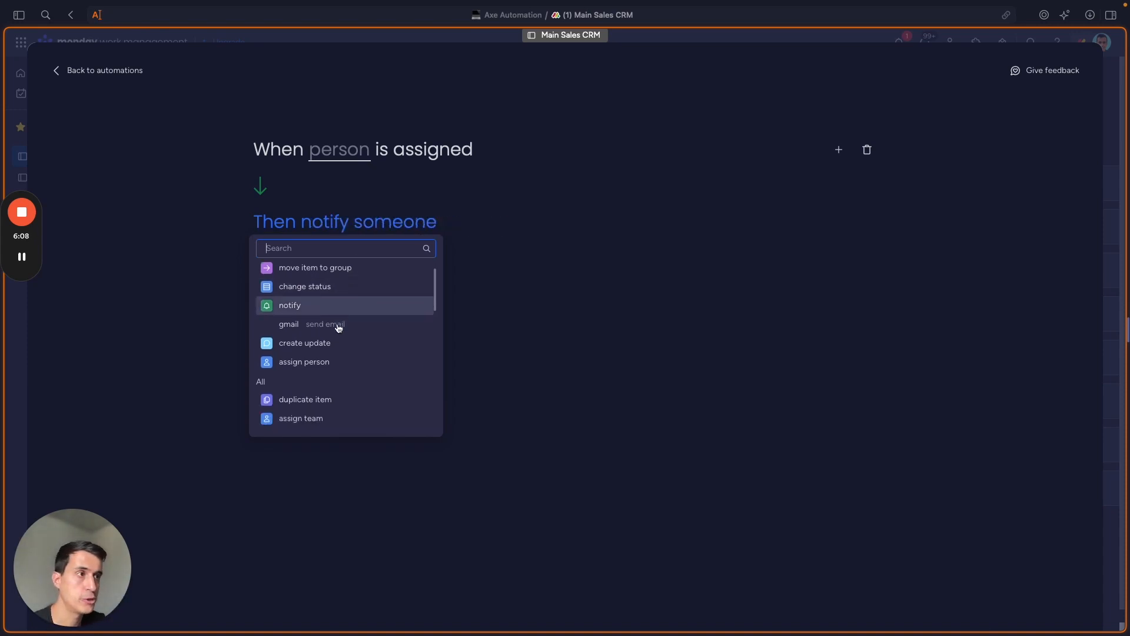
{"action": "scroll", "coordinate": [339, 330], "scroll_direction": "down", "scroll_amount": 2}
{"action": "left_click", "coordinate": [563, 321]}
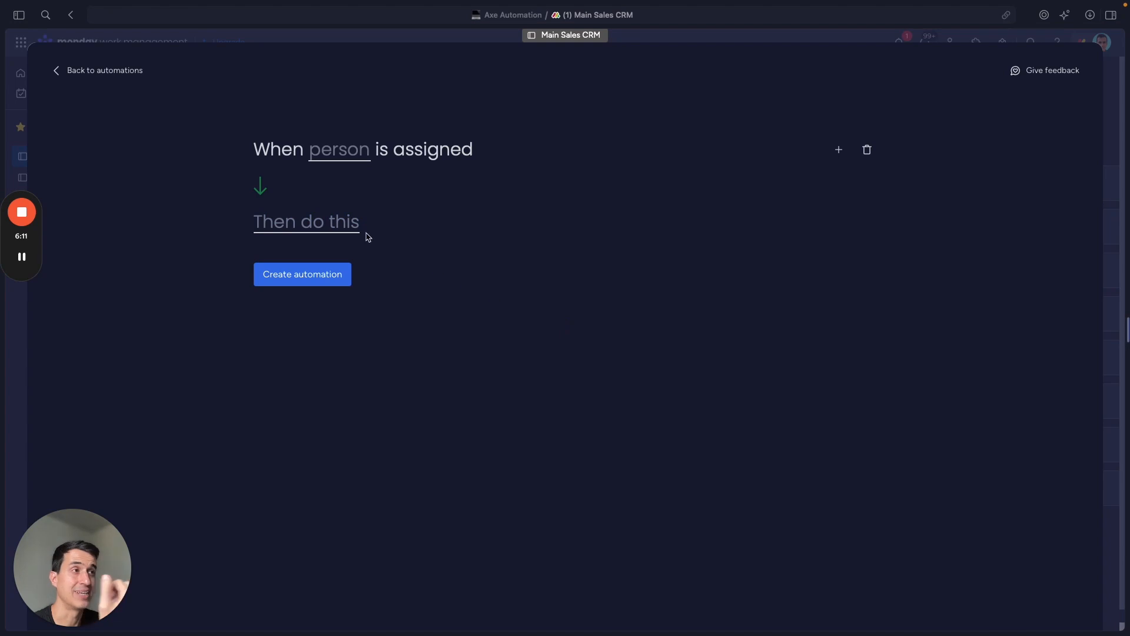
{"action": "left_click", "coordinate": [343, 228]}
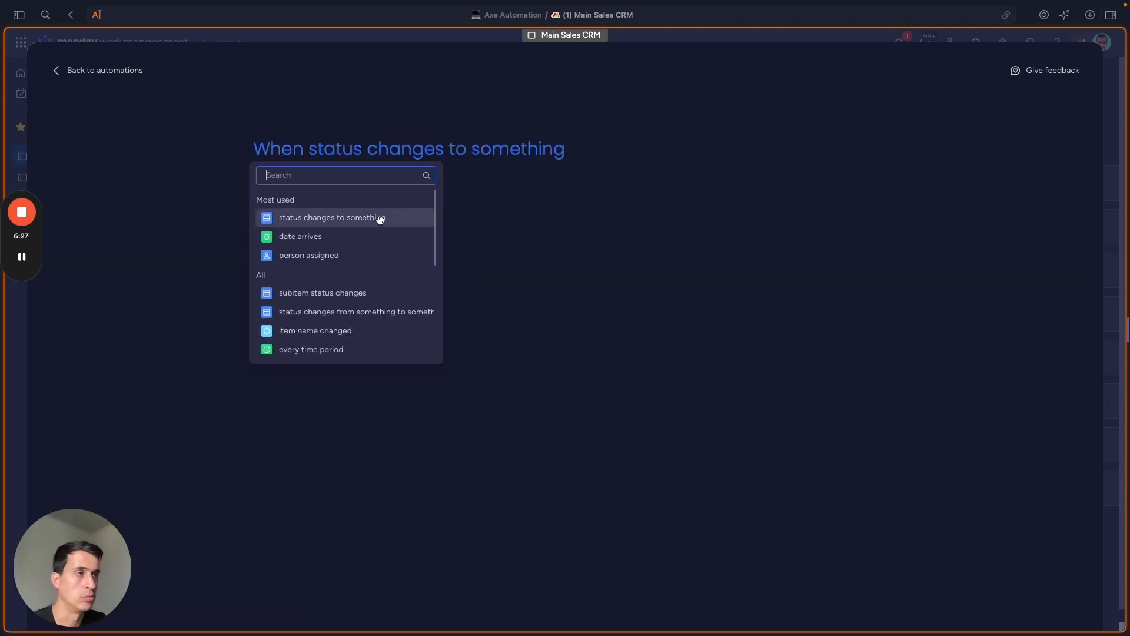
Set the trigger "status changes to something" to Lead Status changing to Won
{"action": "left_click", "coordinate": [378, 221]}
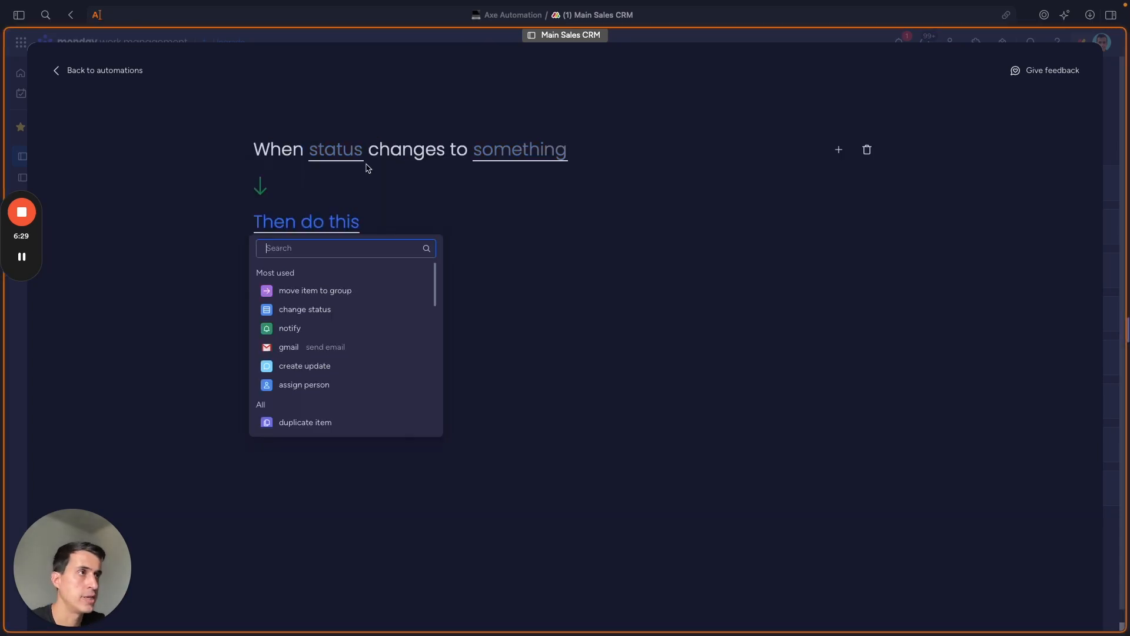
{"action": "left_click", "coordinate": [343, 151]}
{"action": "left_click", "coordinate": [377, 196]}
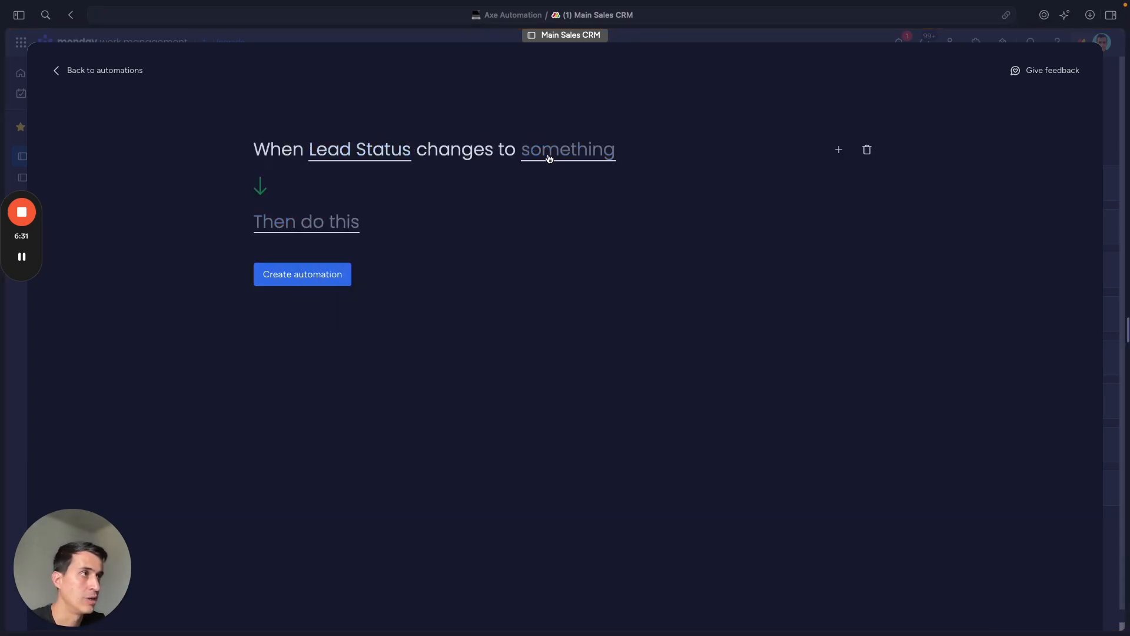
{"action": "left_click", "coordinate": [550, 153]}
{"action": "scroll", "coordinate": [575, 242], "scroll_direction": "down", "scroll_amount": 3}
{"action": "left_click", "coordinate": [582, 229]}
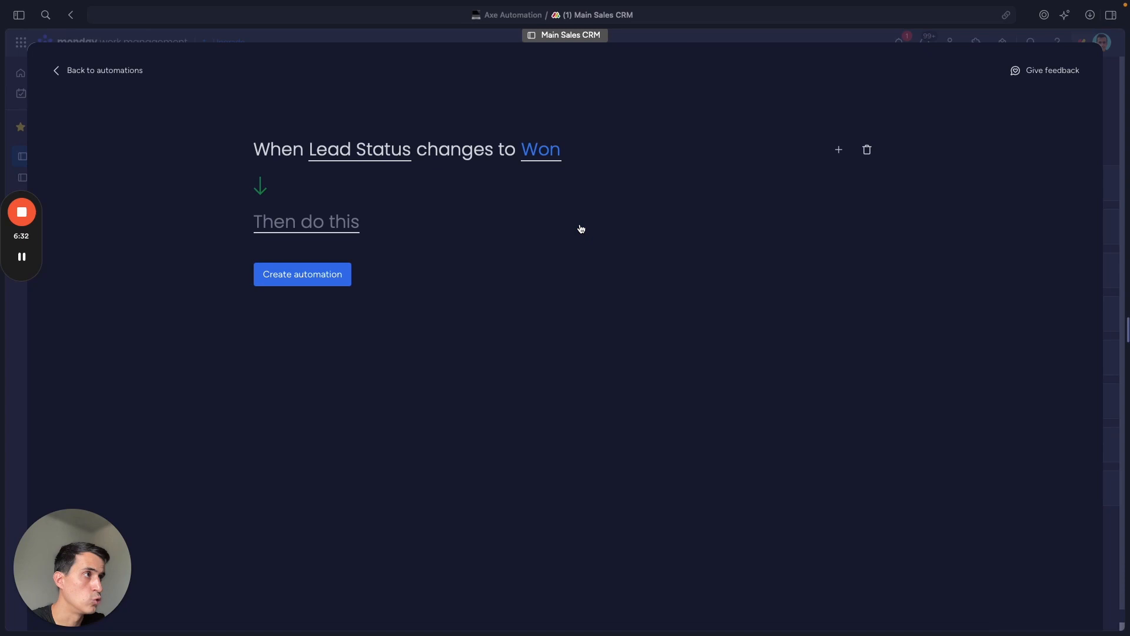
Add the action "create item in board" with Automations as the target board
{"action": "left_click", "coordinate": [353, 224]}
{"action": "scroll", "coordinate": [368, 312], "scroll_direction": "down", "scroll_amount": 5}
{"action": "scroll", "coordinate": [373, 332], "scroll_direction": "up", "scroll_amount": 1}
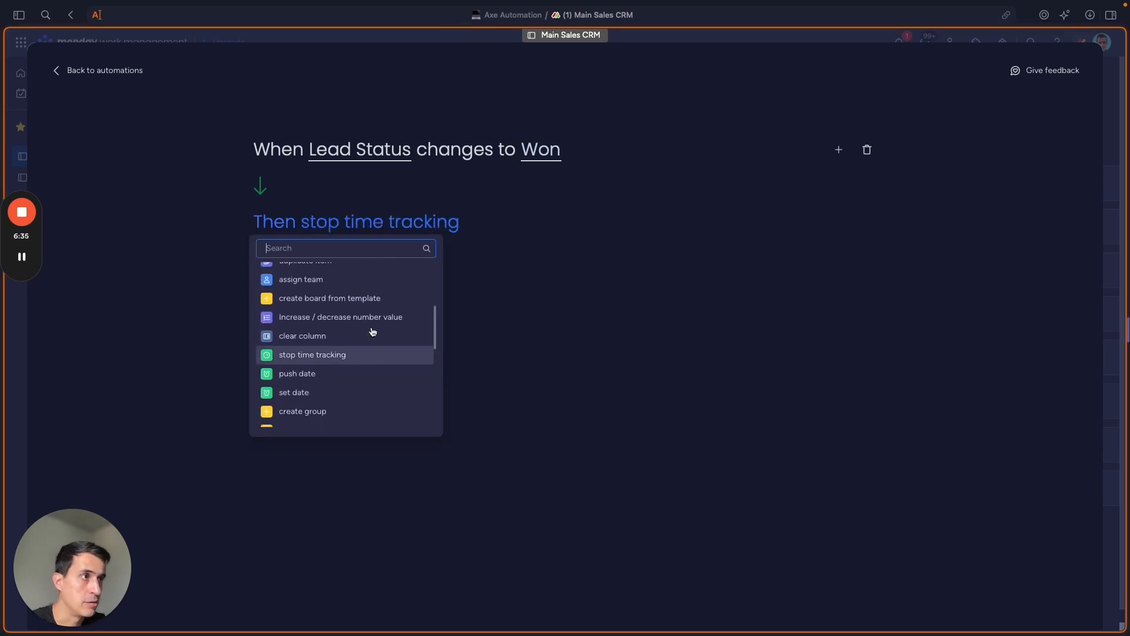
{"action": "scroll", "coordinate": [371, 330], "scroll_direction": "down", "scroll_amount": 5}
{"action": "left_click", "coordinate": [328, 397]}
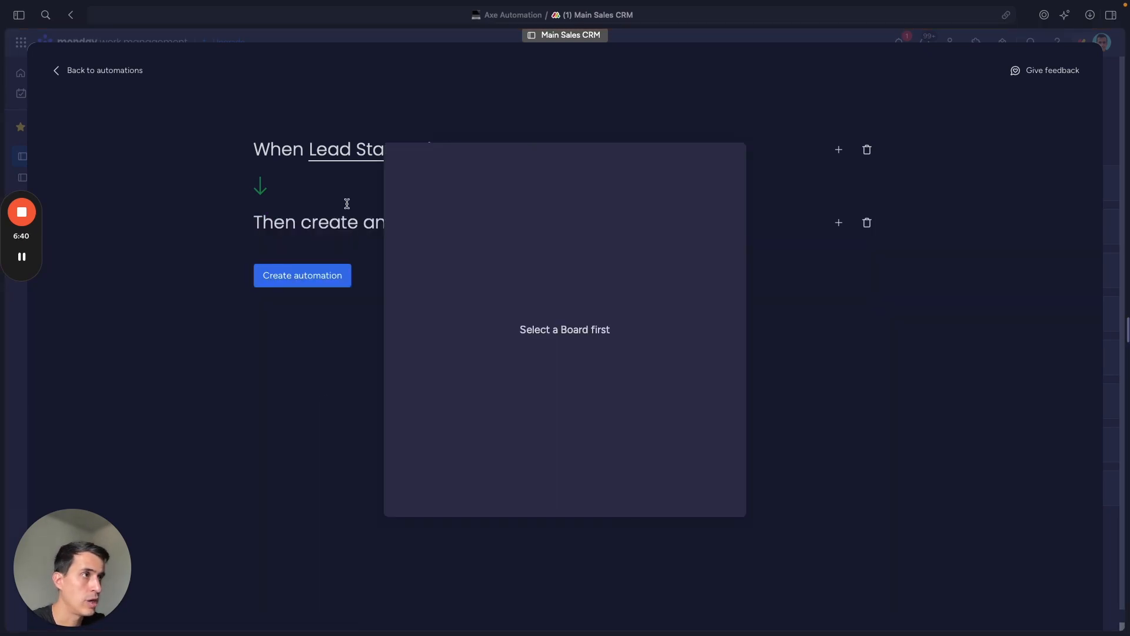
{"action": "left_click", "coordinate": [480, 225]}
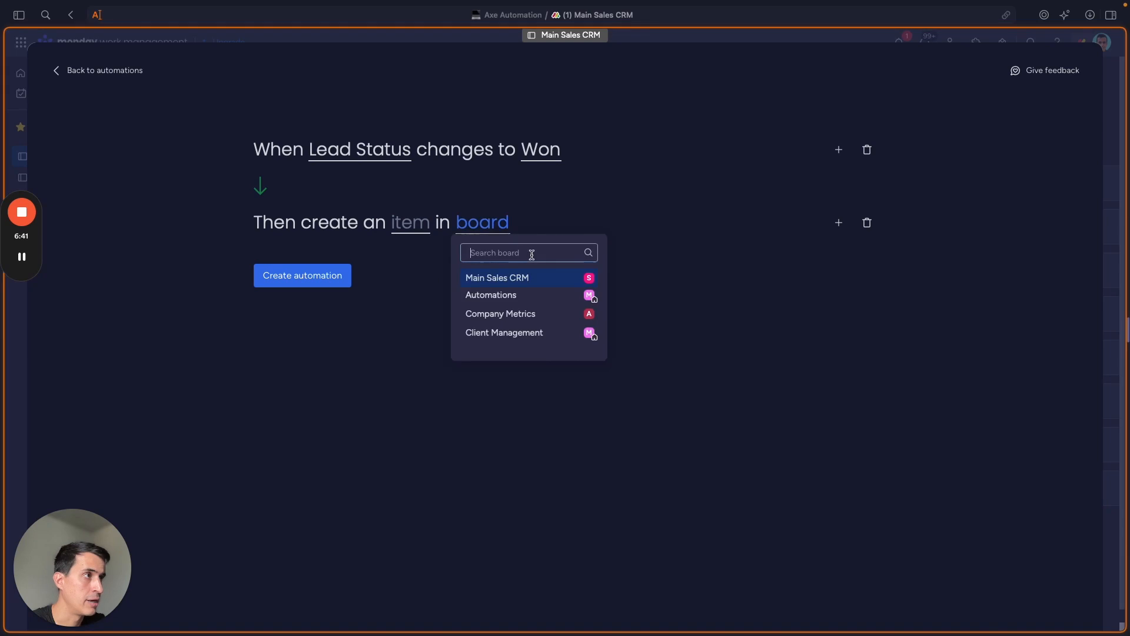
{"action": "left_click", "coordinate": [515, 298]}
Map the new item's Person column to the Owner column and accept the column mapping
{"action": "left_click", "coordinate": [398, 223]}
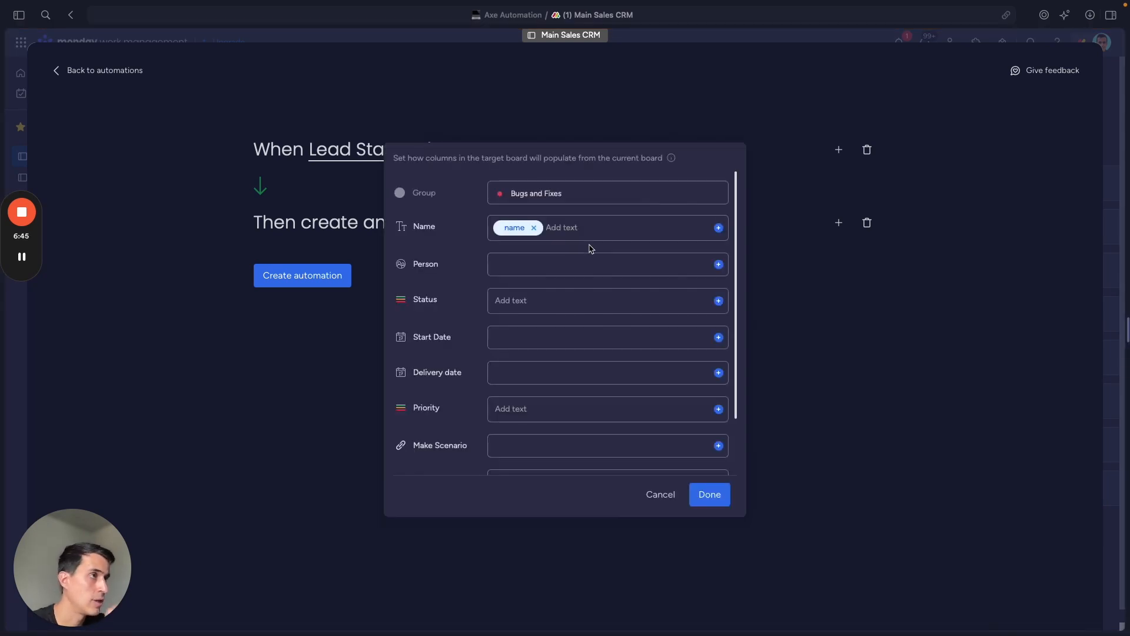
{"action": "scroll", "coordinate": [542, 353], "scroll_direction": "down", "scroll_amount": 3}
{"action": "scroll", "coordinate": [545, 347], "scroll_direction": "up", "scroll_amount": 3}
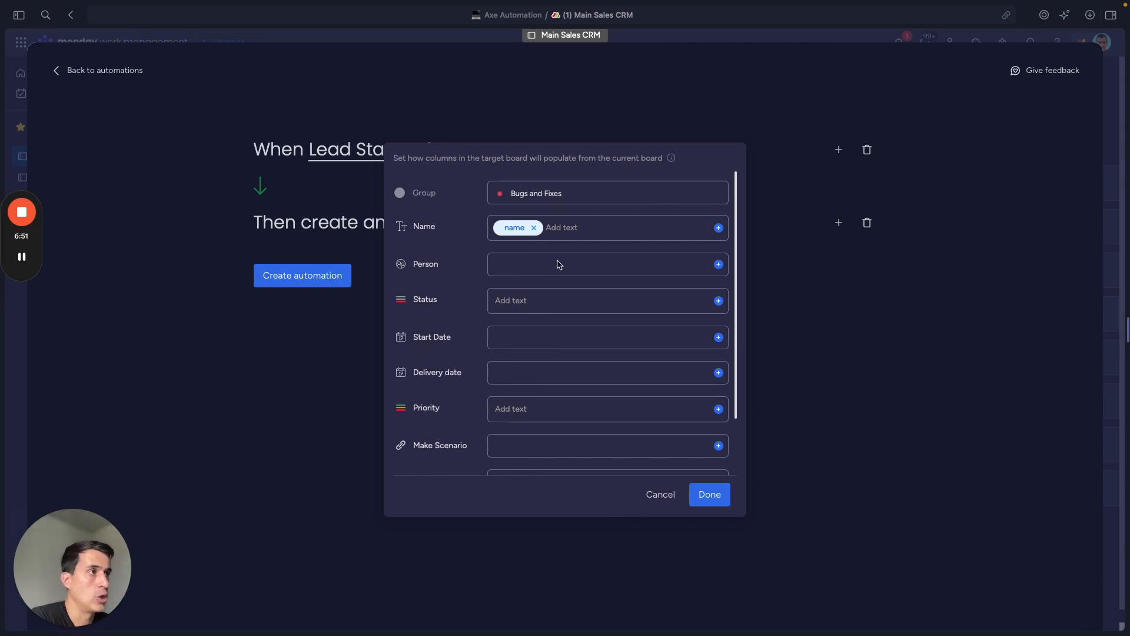
{"action": "left_click", "coordinate": [719, 264]}
{"action": "left_click", "coordinate": [530, 309]}
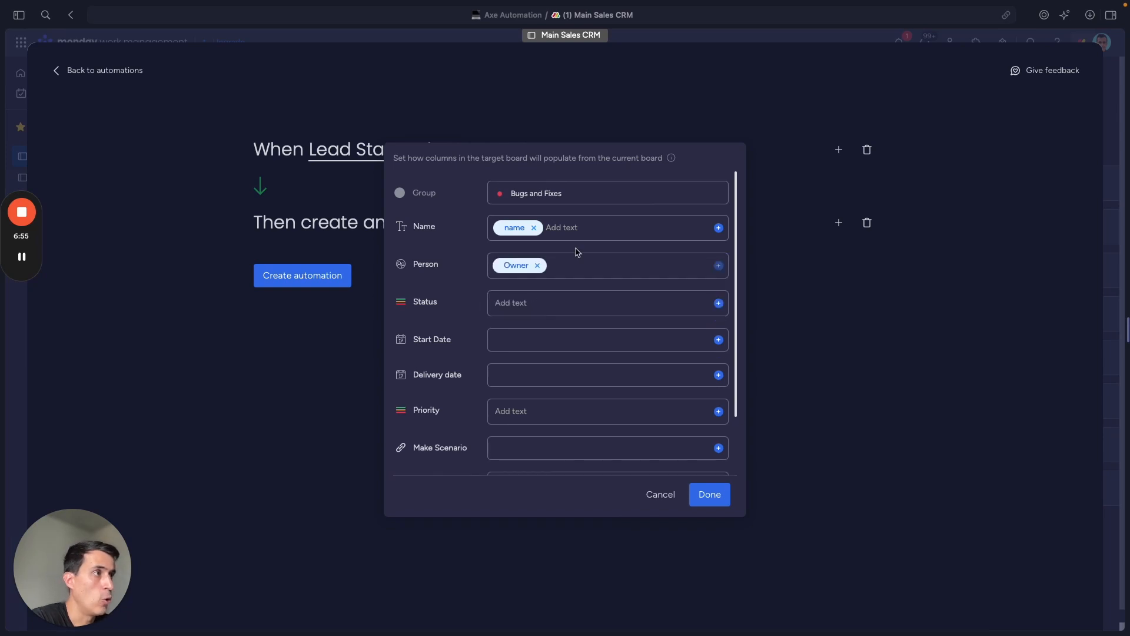
{"action": "left_click", "coordinate": [718, 303]}
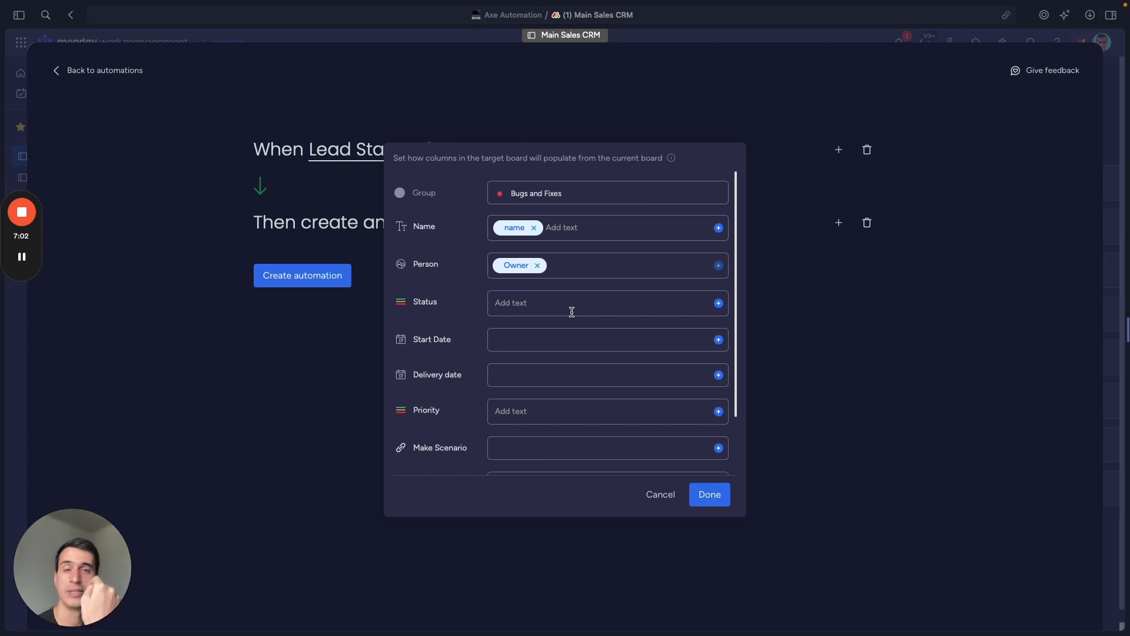
{"action": "scroll", "coordinate": [548, 381], "scroll_direction": "down", "scroll_amount": 3}
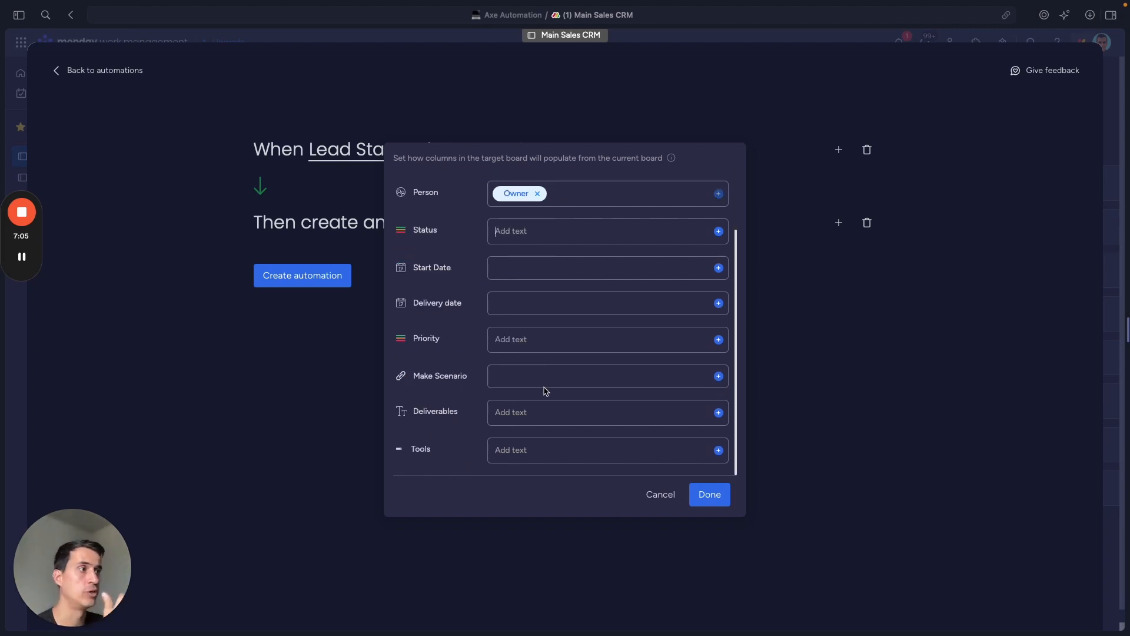
{"action": "scroll", "coordinate": [548, 381], "scroll_direction": "up", "scroll_amount": 3}
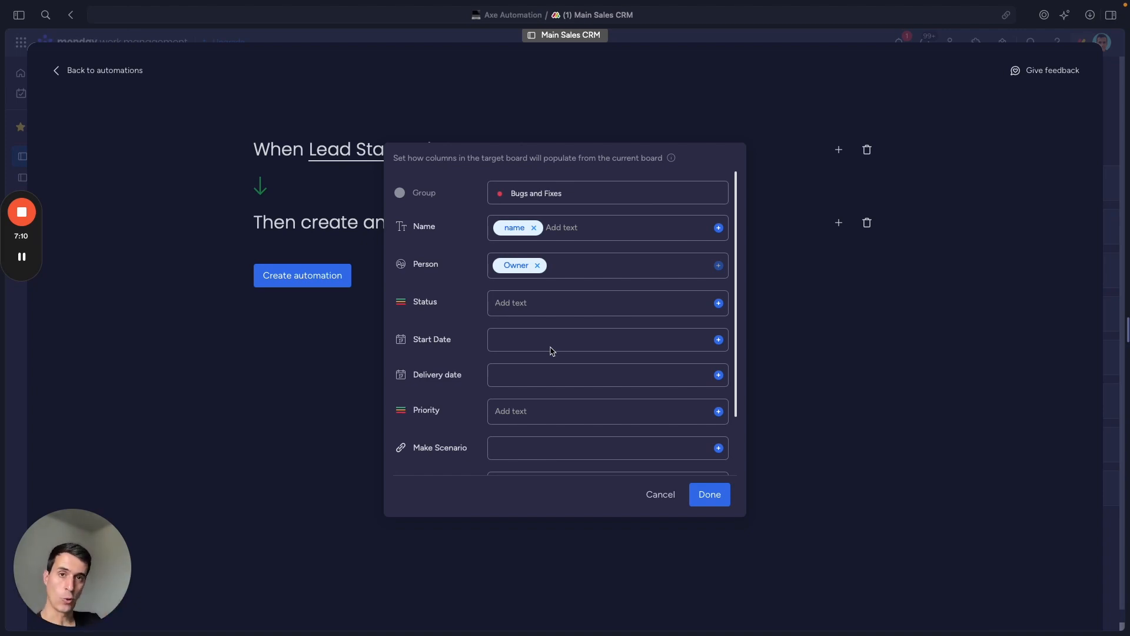
{"action": "left_click", "coordinate": [713, 495]}
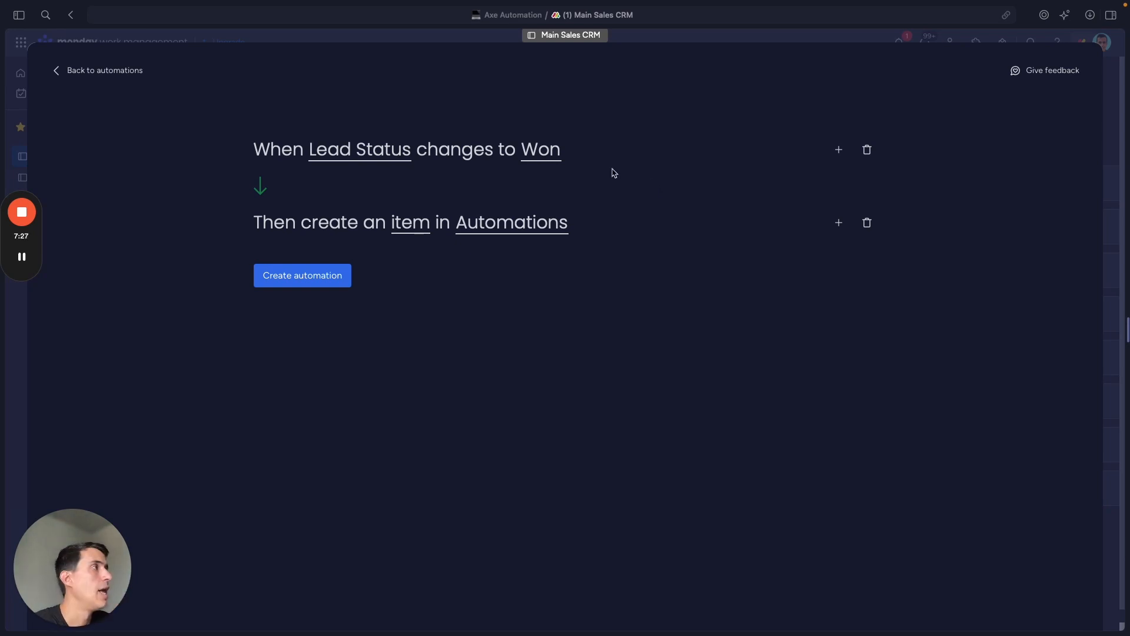
Leave the builder without creating the automation and examine the automation centre's app connections and the board's active automations
{"action": "left_click", "coordinate": [100, 71]}
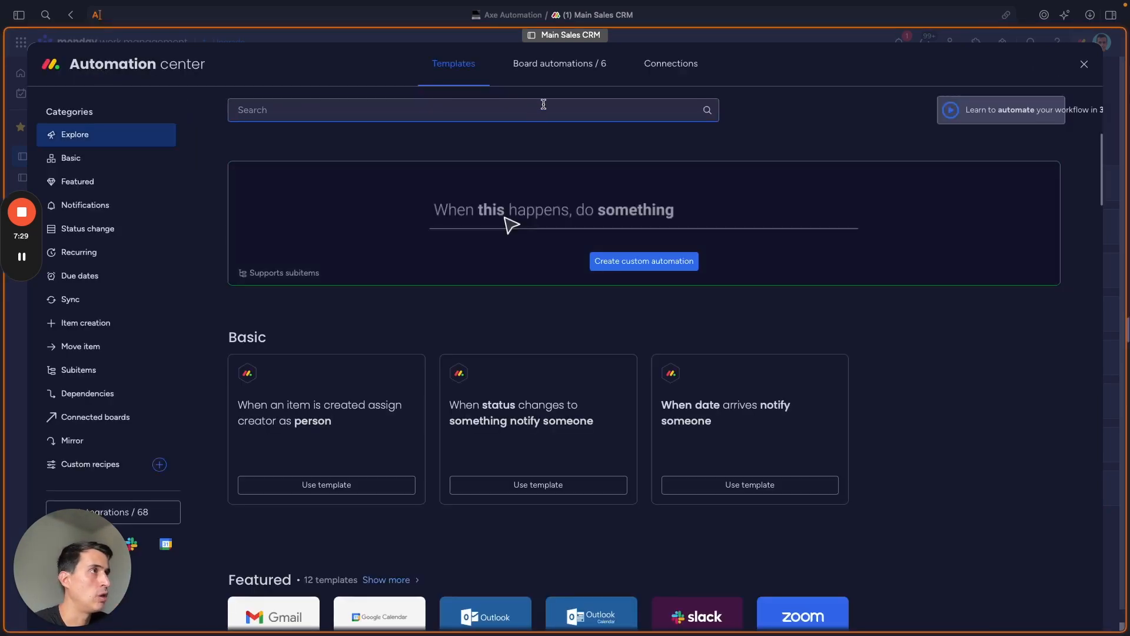
{"action": "left_click", "coordinate": [671, 63]}
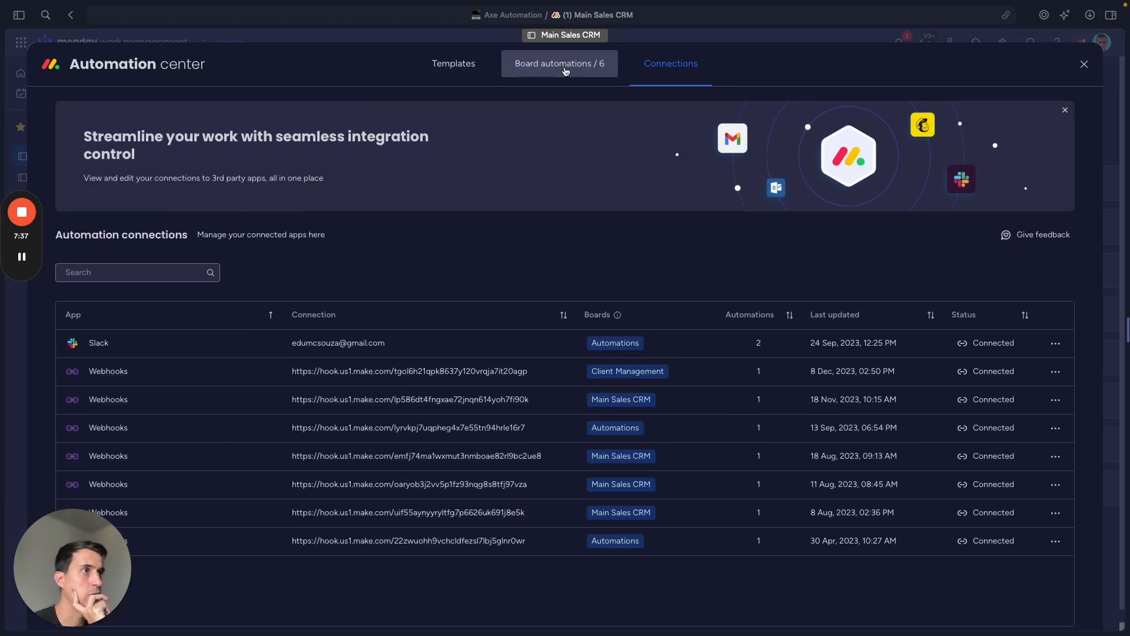
{"action": "left_click", "coordinate": [563, 69]}
{"action": "scroll", "coordinate": [472, 199], "scroll_direction": "down", "scroll_amount": 2}
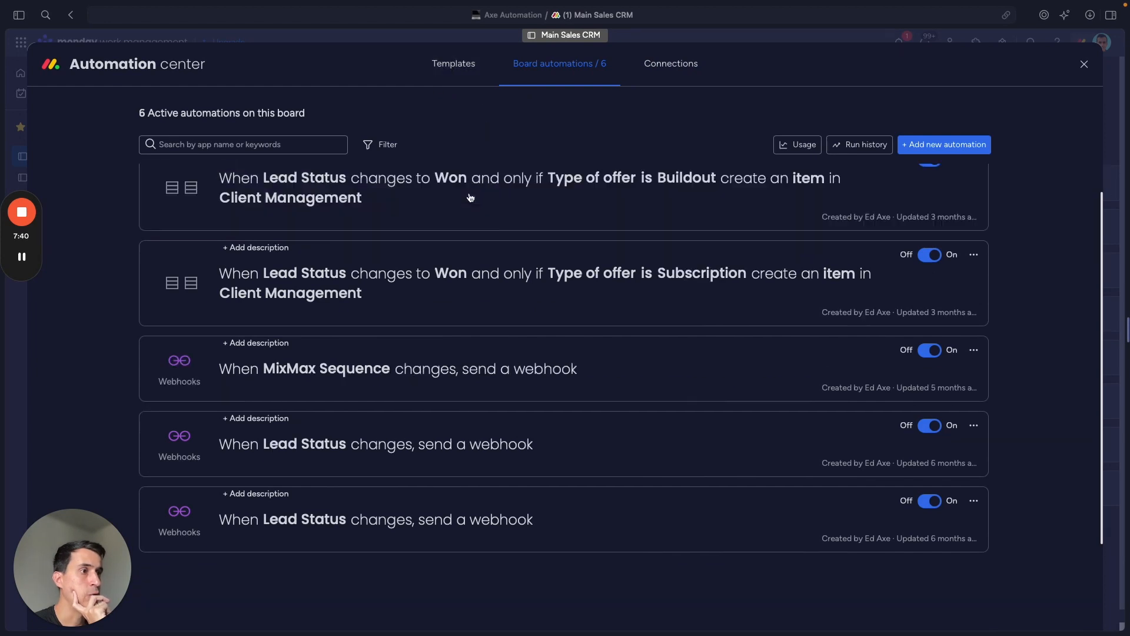
{"action": "scroll", "coordinate": [454, 330], "scroll_direction": "up", "scroll_amount": 2}
{"action": "scroll", "coordinate": [447, 371], "scroll_direction": "down", "scroll_amount": 2}
{"action": "scroll", "coordinate": [412, 330], "scroll_direction": "up", "scroll_amount": 2}
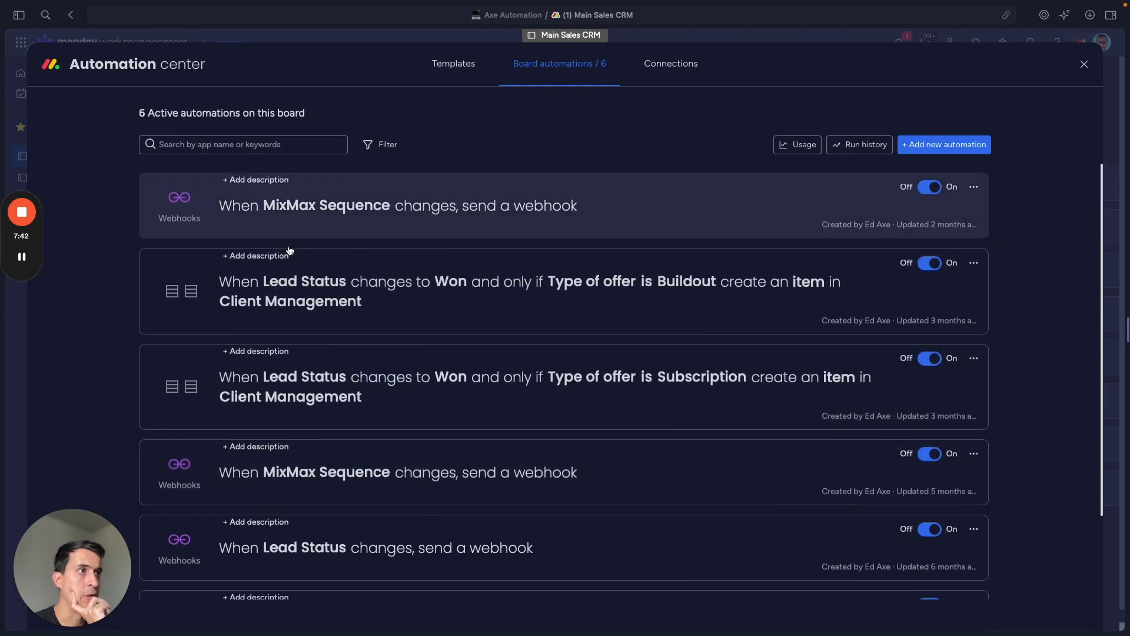
{"action": "left_click", "coordinate": [452, 72]}
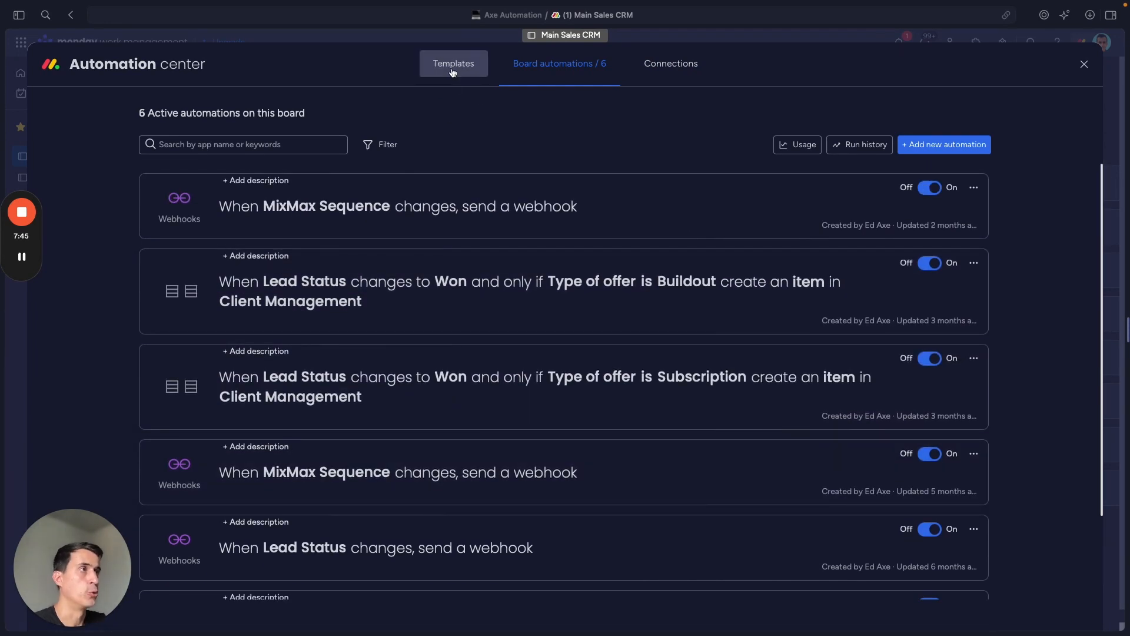
{"action": "left_click", "coordinate": [1084, 64]}
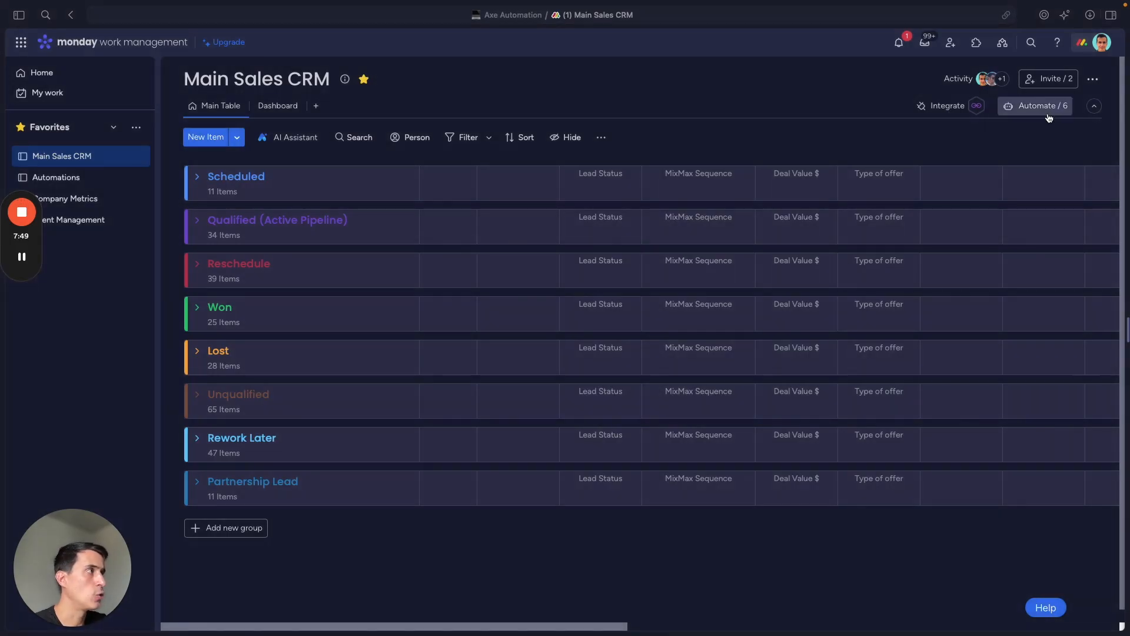
Open the board's integrations catalogue and examine the available integrations, installed apps and marketplace apps
{"action": "left_click", "coordinate": [945, 107]}
{"action": "scroll", "coordinate": [706, 265], "scroll_direction": "down", "scroll_amount": 1}
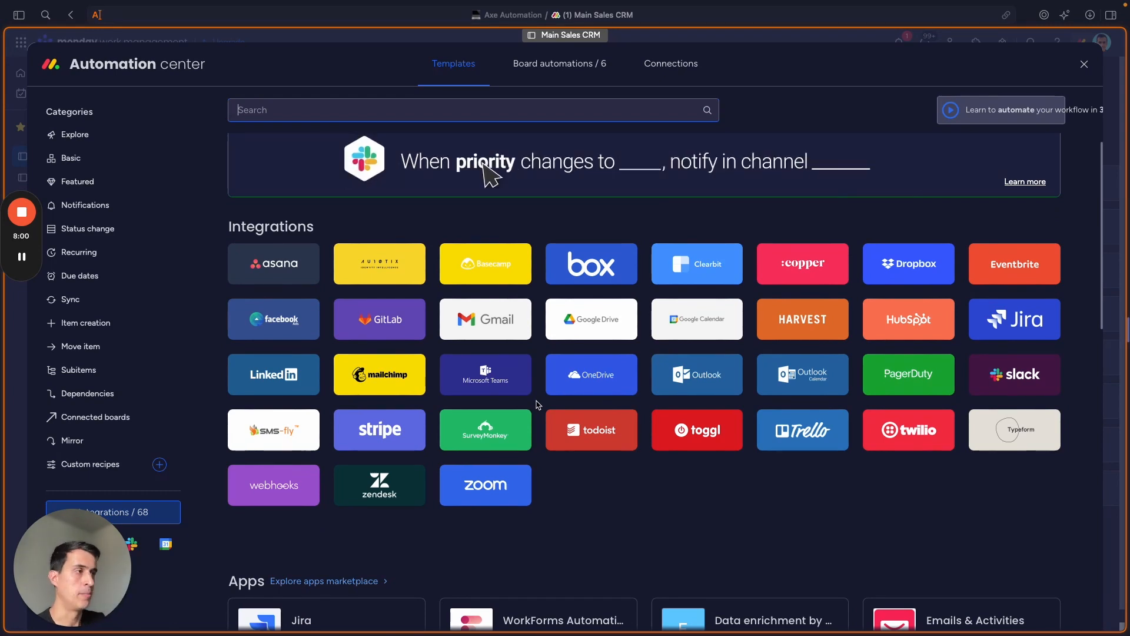
{"action": "scroll", "coordinate": [537, 405], "scroll_direction": "down", "scroll_amount": 8}
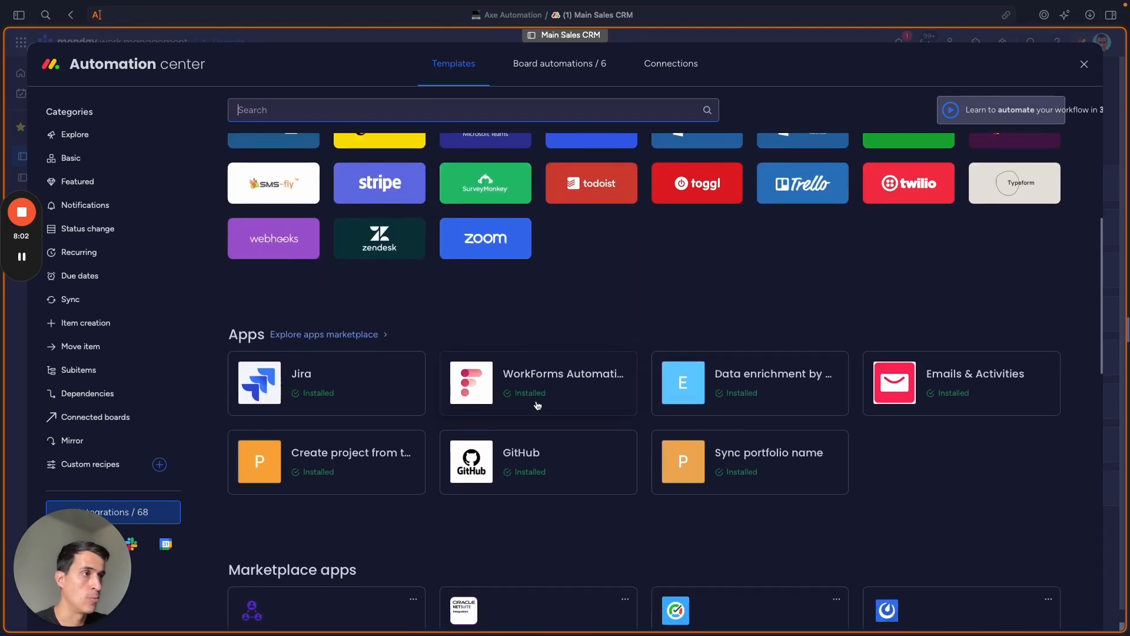
{"action": "scroll", "coordinate": [537, 405], "scroll_direction": "down", "scroll_amount": 12}
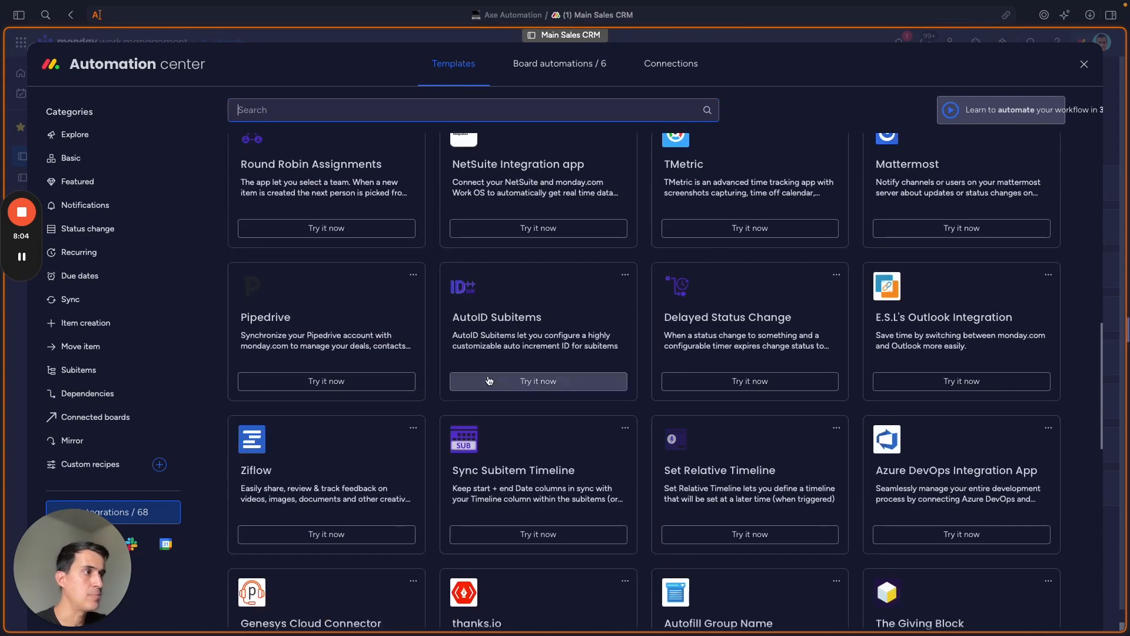
{"action": "scroll", "coordinate": [563, 407], "scroll_direction": "up", "scroll_amount": 20}
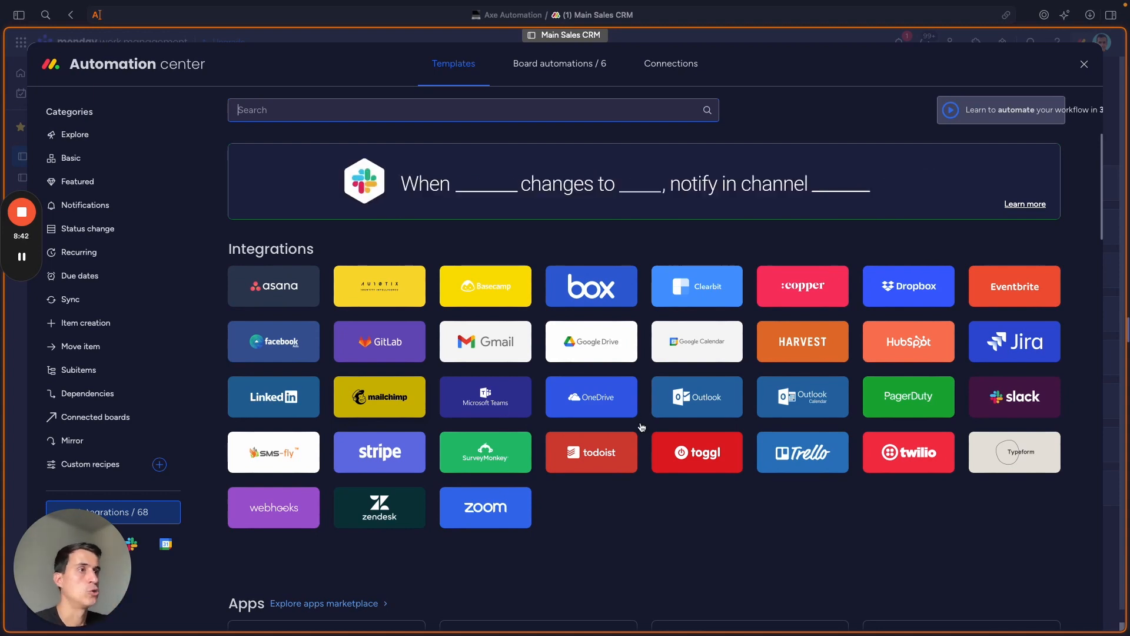
{"action": "scroll", "coordinate": [732, 373], "scroll_direction": "down", "scroll_amount": 15}
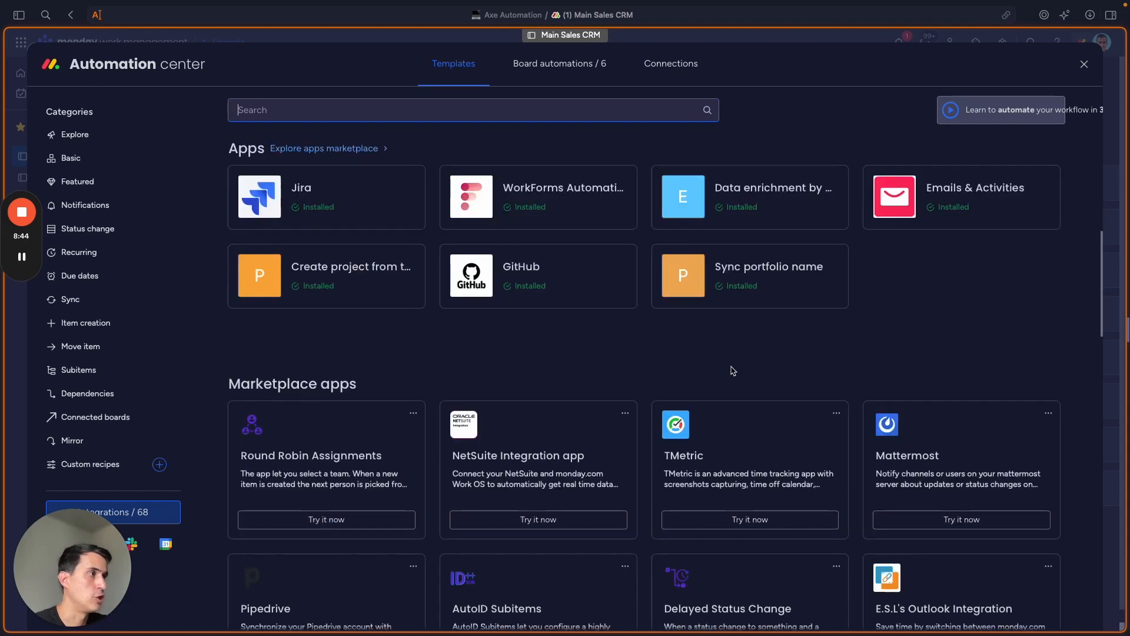
{"action": "scroll", "coordinate": [732, 371], "scroll_direction": "down", "scroll_amount": 15}
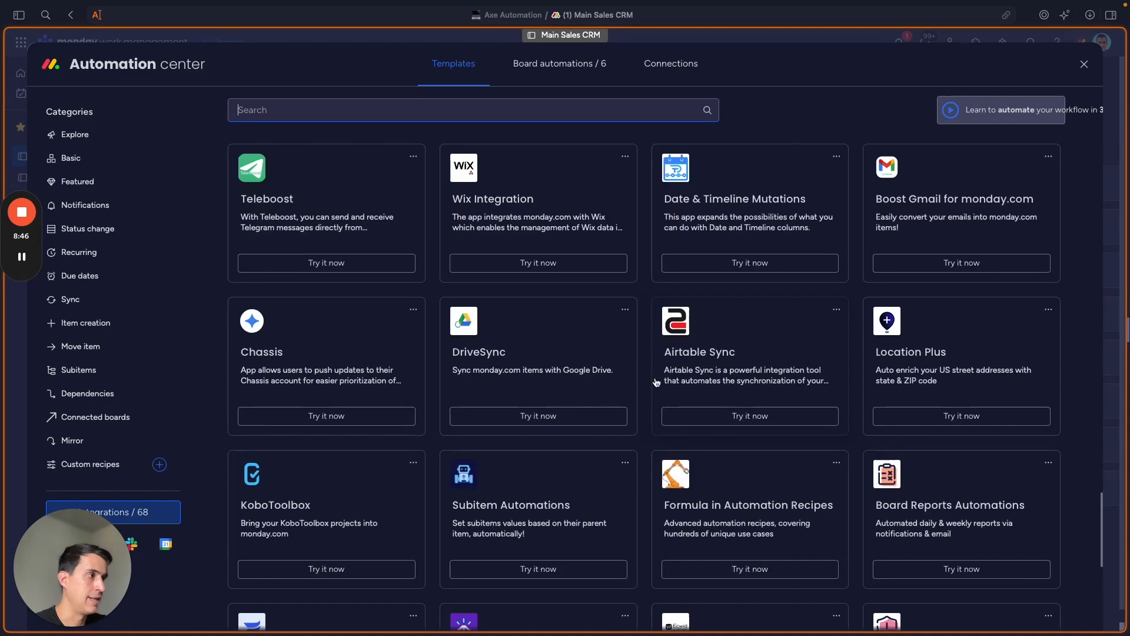
{"action": "scroll", "coordinate": [564, 407], "scroll_direction": "up", "scroll_amount": 5}
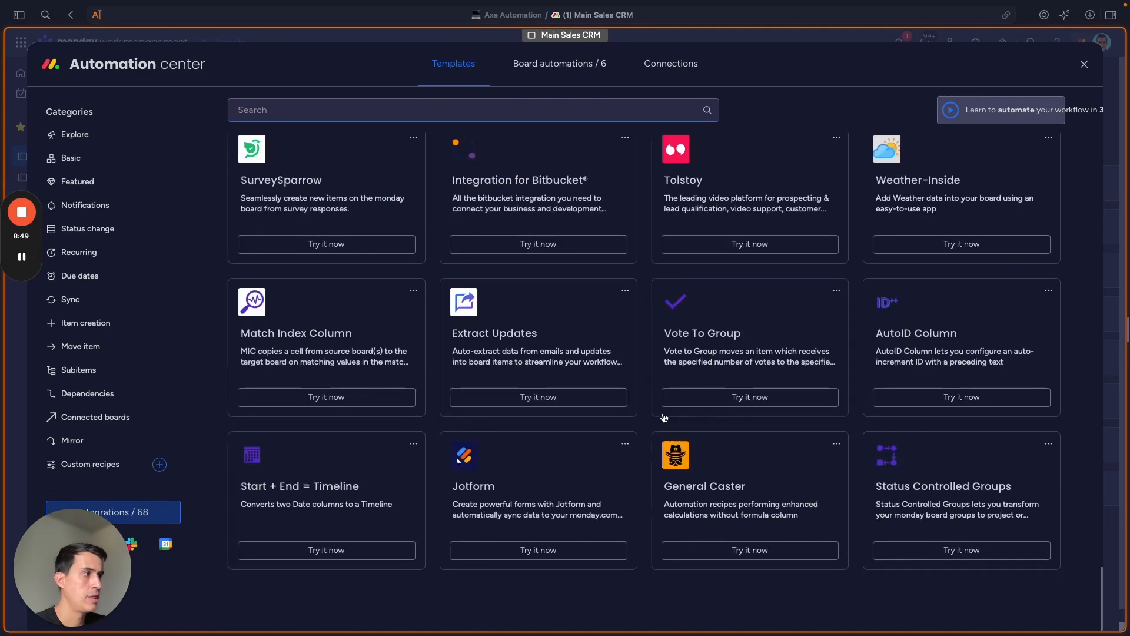
{"action": "scroll", "coordinate": [576, 417], "scroll_direction": "up", "scroll_amount": 5}
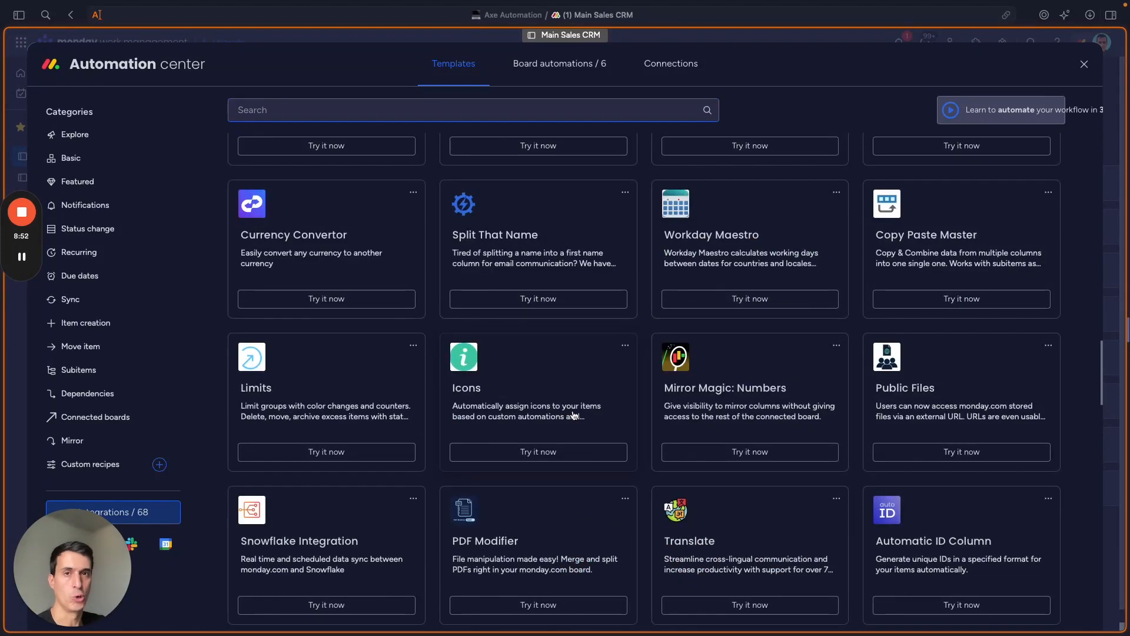